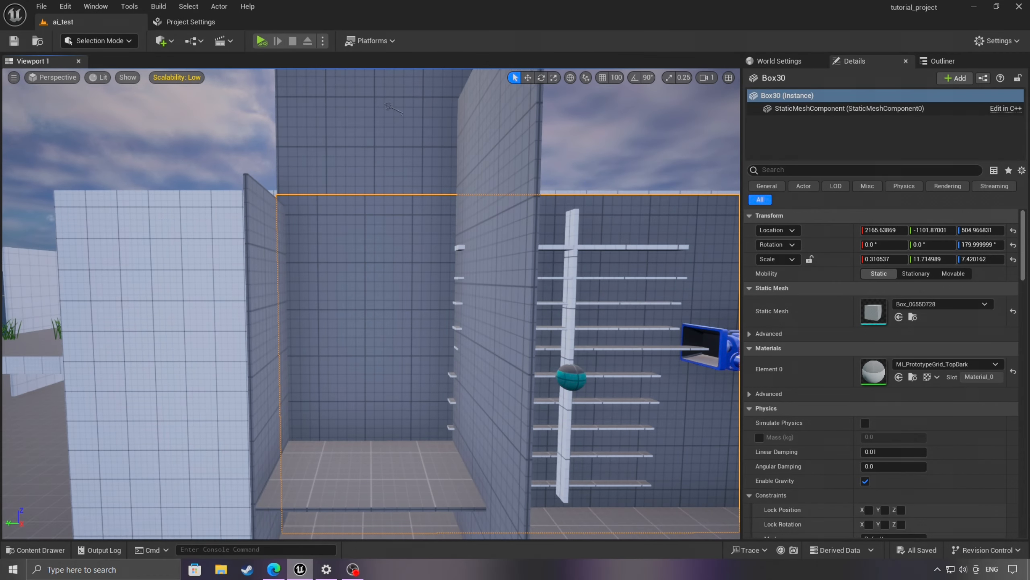
Select the sky sphere instead of the wall, simulate the level with the alcove in view, and stop the simulation
click(599, 163)
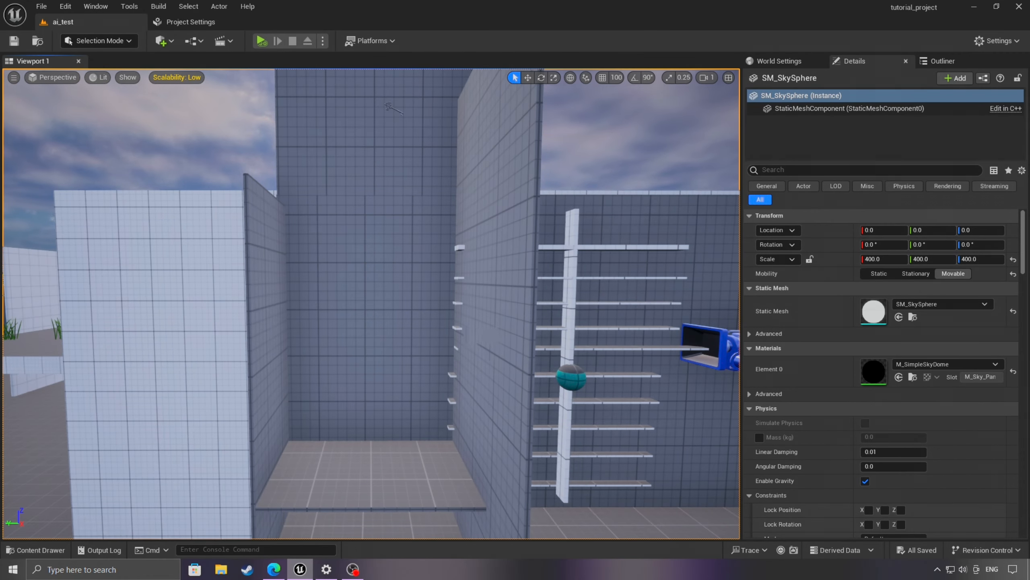
key(s)
mouse_move(480, 265)
right_down()
mouse_move(471, 252)
mouse_move(465, 276)
mouse_move(470, 268)
right_up()
key(s)
key(q)
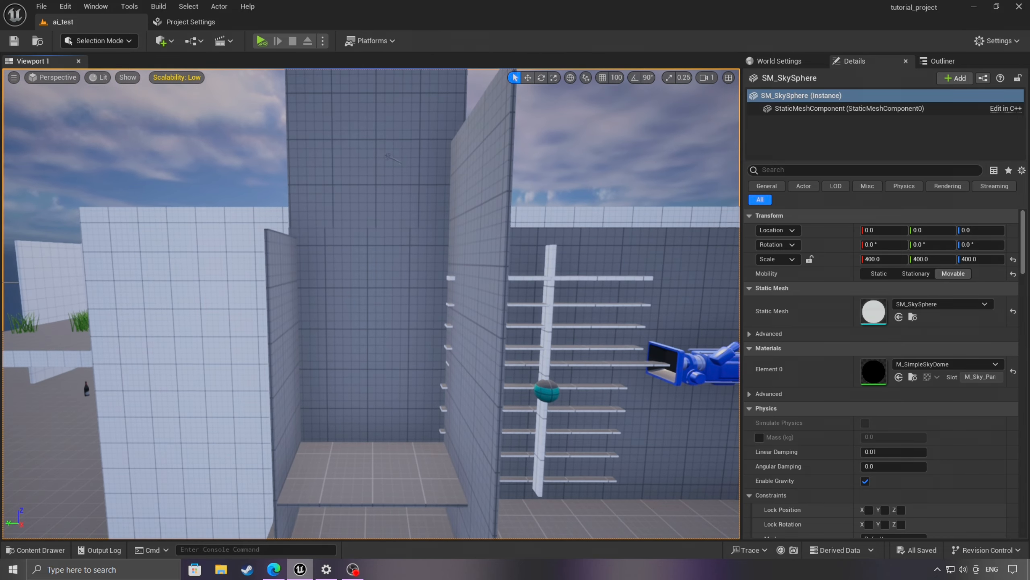
click(261, 41)
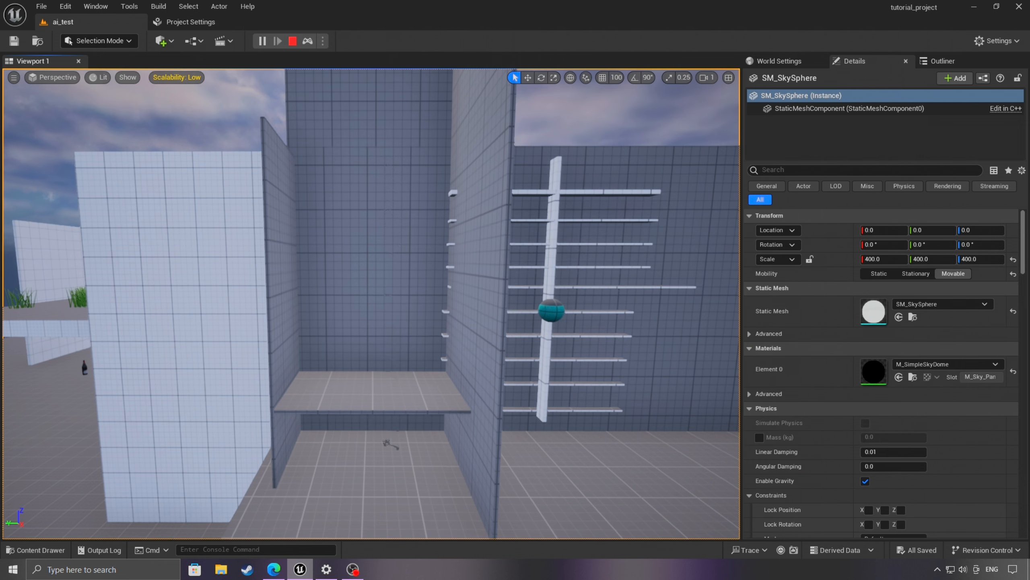
click(291, 43)
click(652, 194)
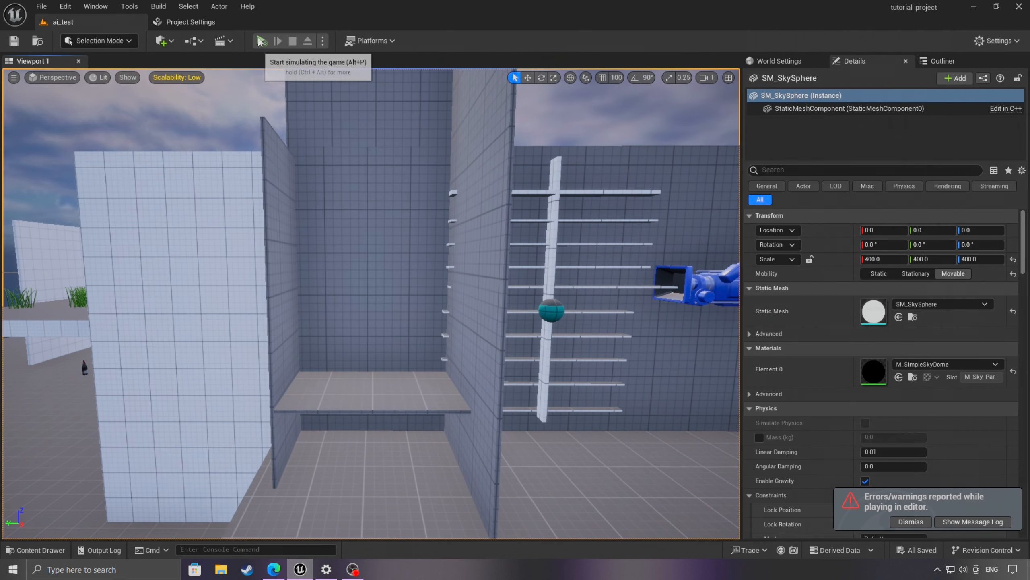
Simulate the level again to inspect the ground in front of the alcove, stop it, and close the message log
click(261, 41)
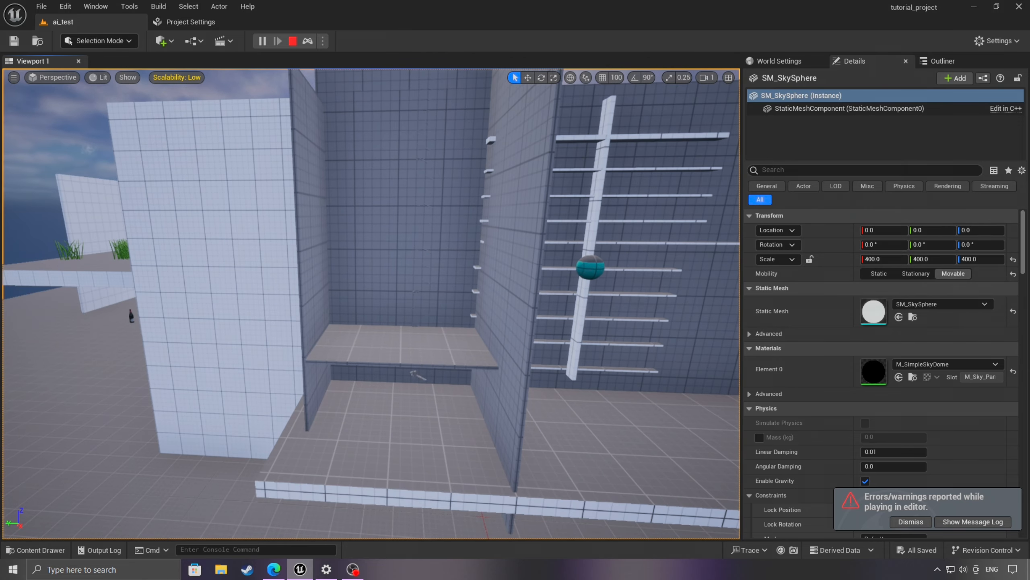
right_drag(371, 303, 371, 366)
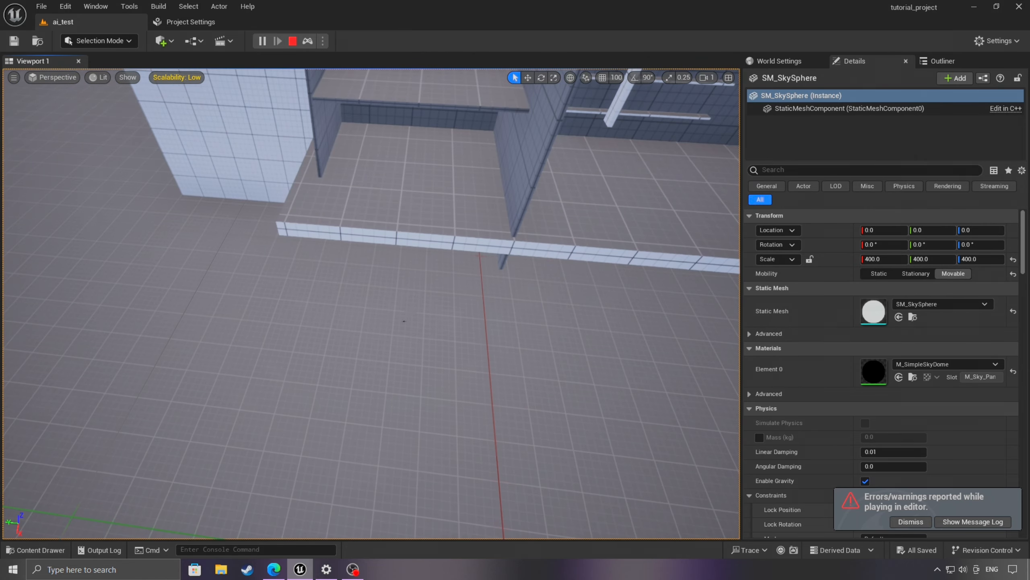
click(292, 41)
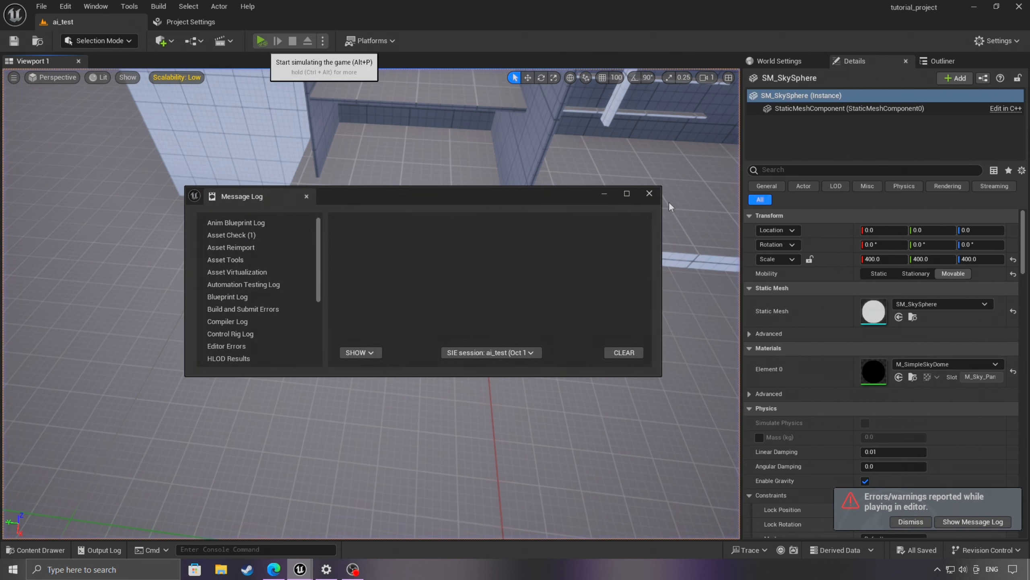
click(651, 194)
Simulate the level while viewing the alcove platform up close, stop the simulation, and close the message log
right_drag(645, 203, 662, 122)
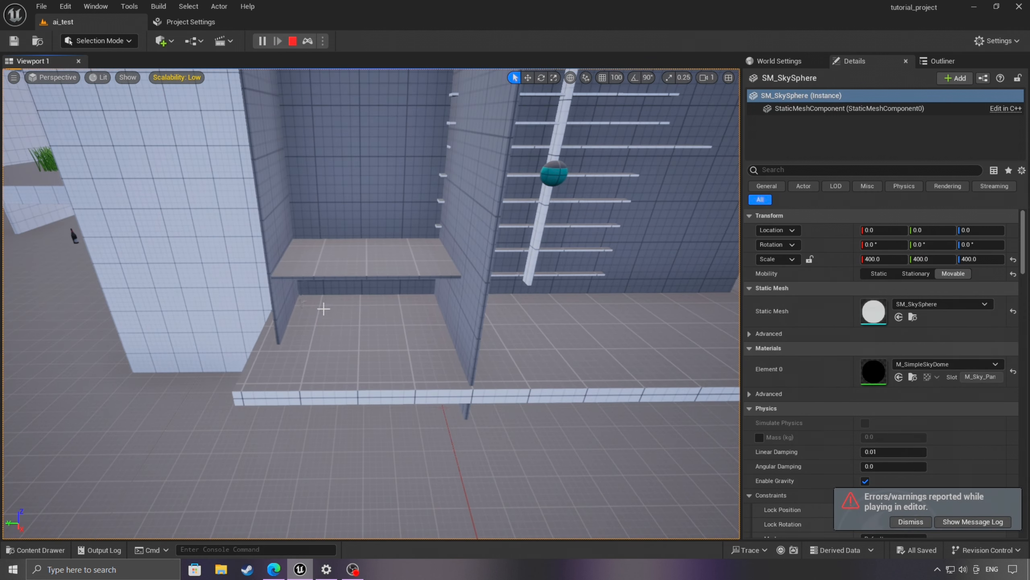
key(w)
right_drag(318, 312, 297, 311)
key(s)
click(293, 41)
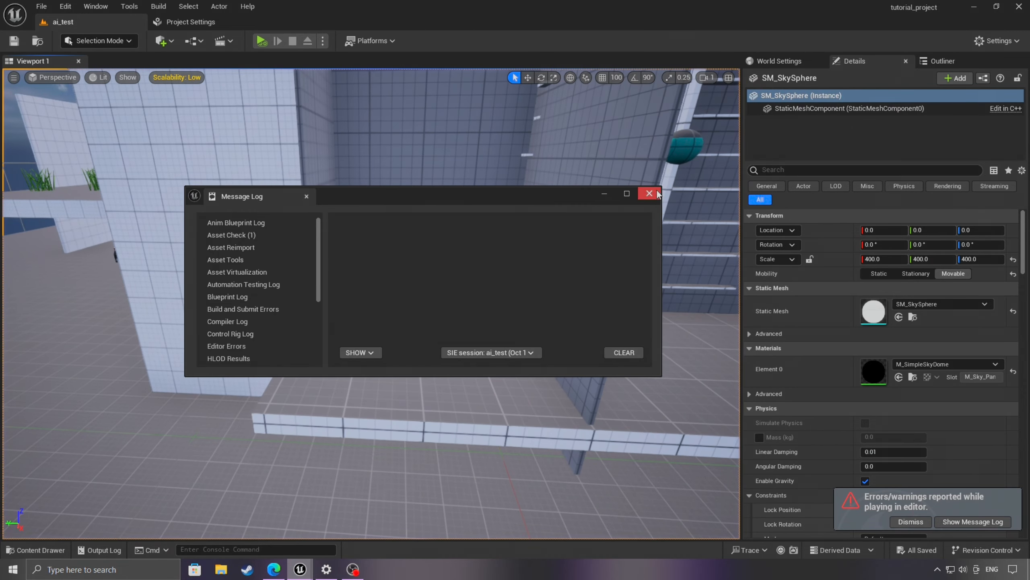
click(649, 193)
Run another simulation while looking down at the floor beyond the front edge of the platform, and stop it
click(262, 40)
key(s)
right_drag(325, 284, 331, 341)
click(293, 40)
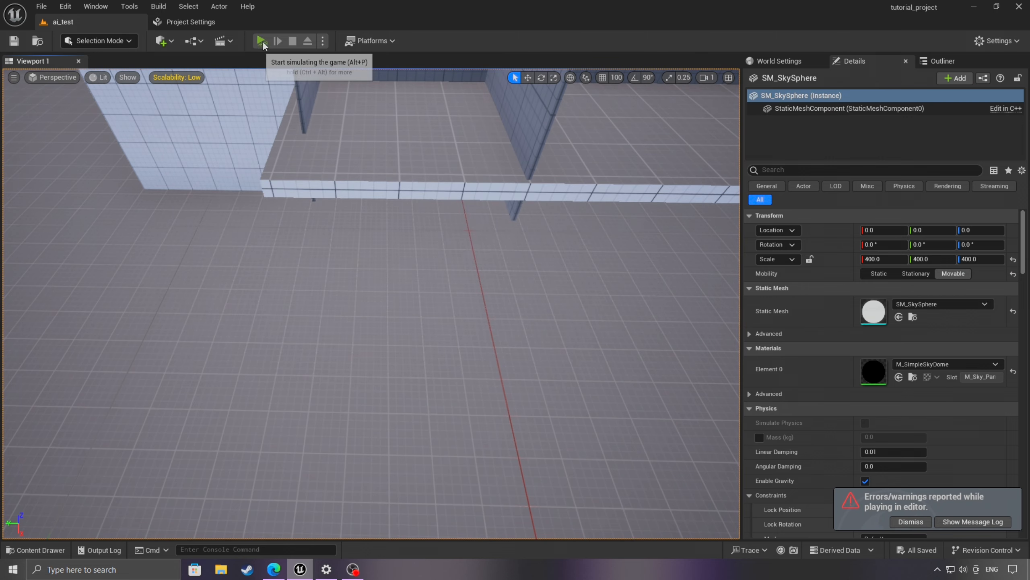
Simulate the level while watching the raised shelf inside the alcove, stop it, and dismiss the message log
click(262, 42)
right_drag(316, 243, 320, 152)
key(w)
key(s)
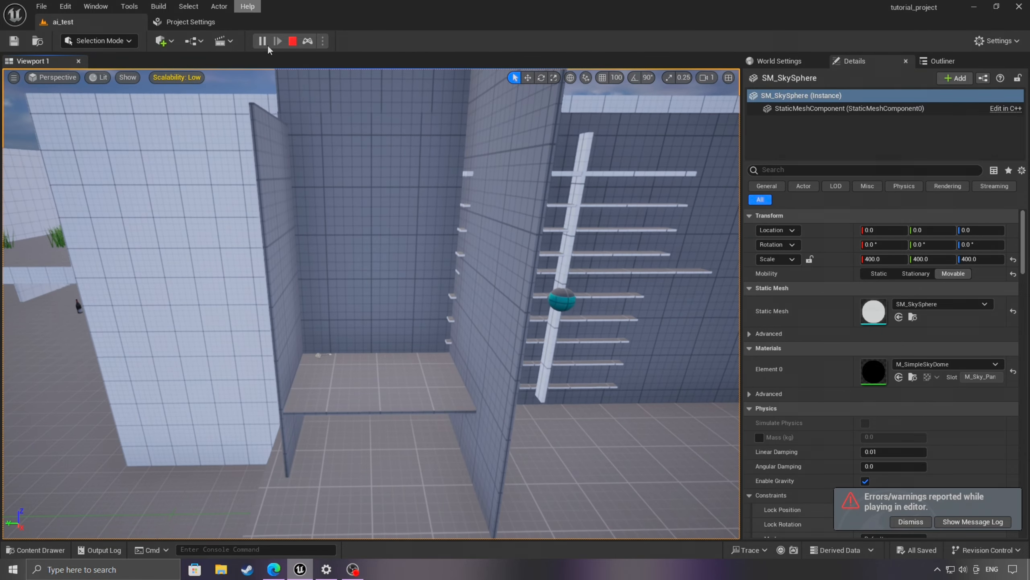
click(292, 41)
click(650, 194)
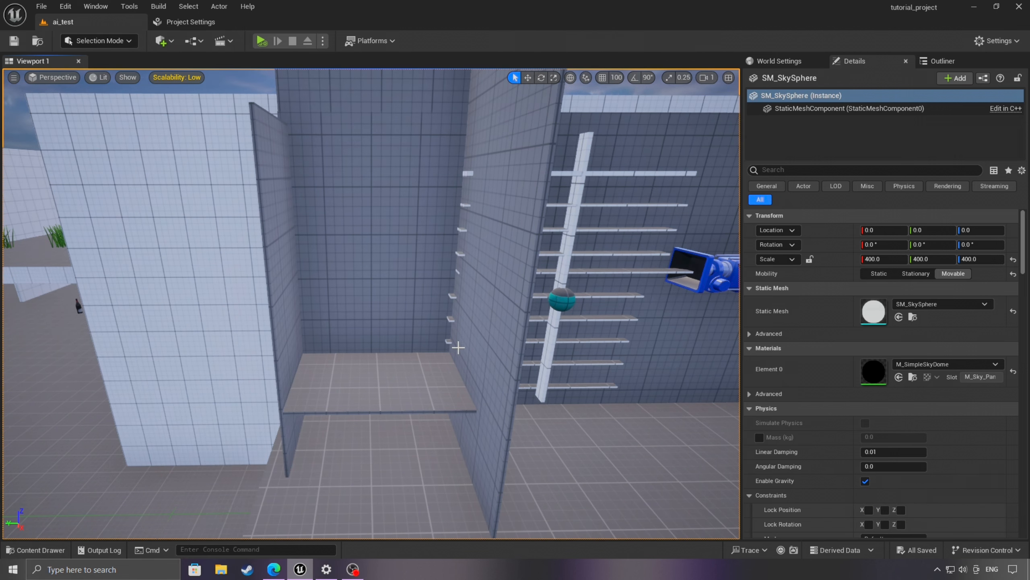
Examine the wall with the horizontal boards, the vertical post, the teal sphere and the camera from the front
key(s)
mouse_move(480, 349)
right_down()
mouse_move(479, 280)
mouse_move(488, 357)
mouse_move(488, 340)
right_up()
key(w)
key(w)
key(s)
key(d)
key(w)
key(w)
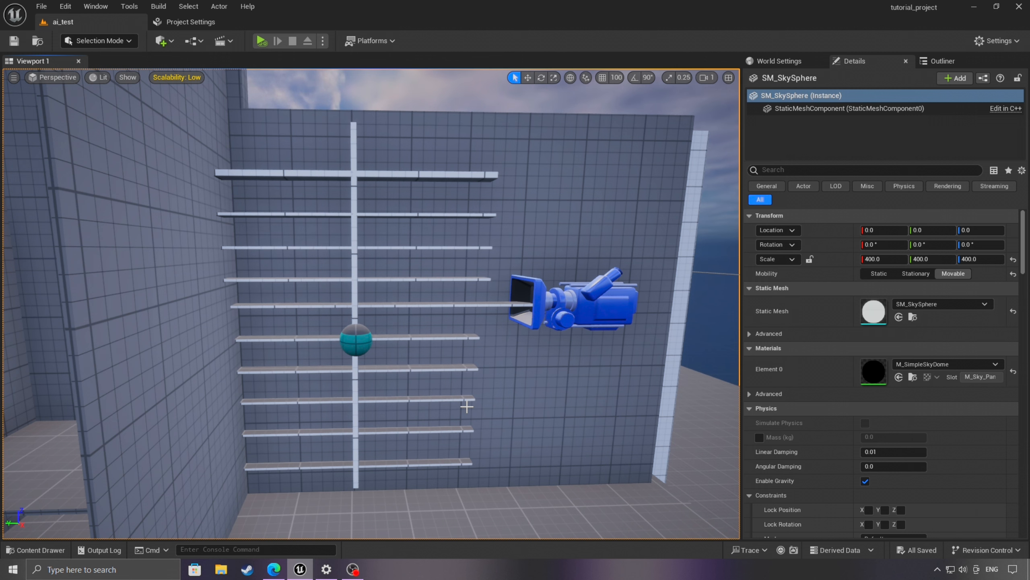
right_drag(372, 304, 365, 306)
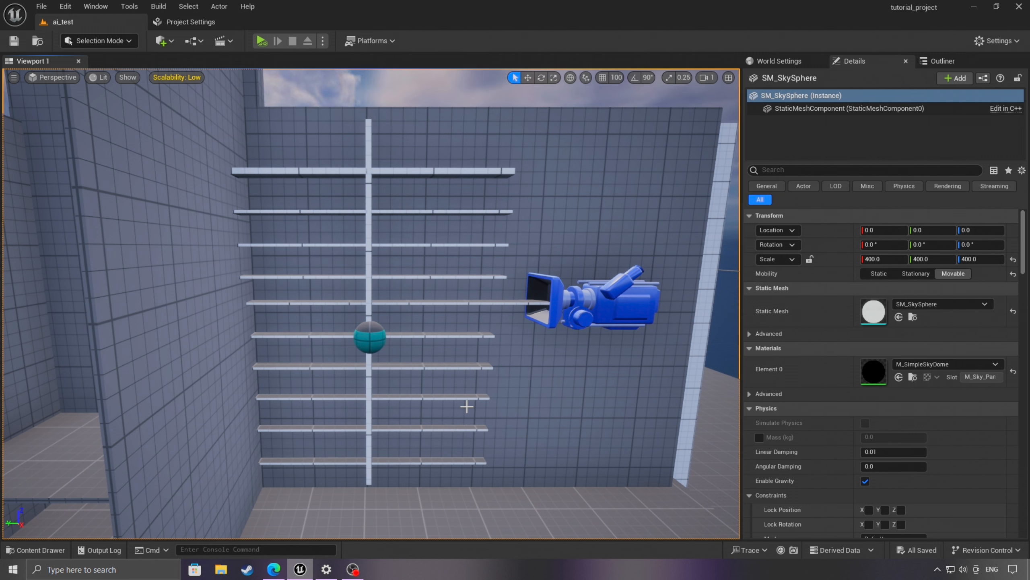
key(s)
right_drag(376, 377, 375, 377)
key(q)
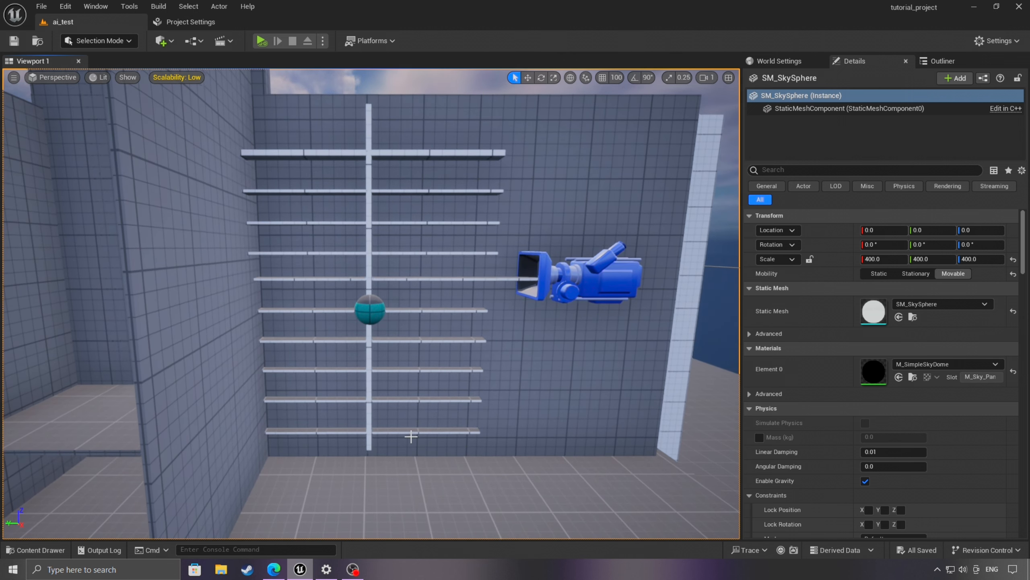
right_drag(464, 423, 472, 436)
key(e)
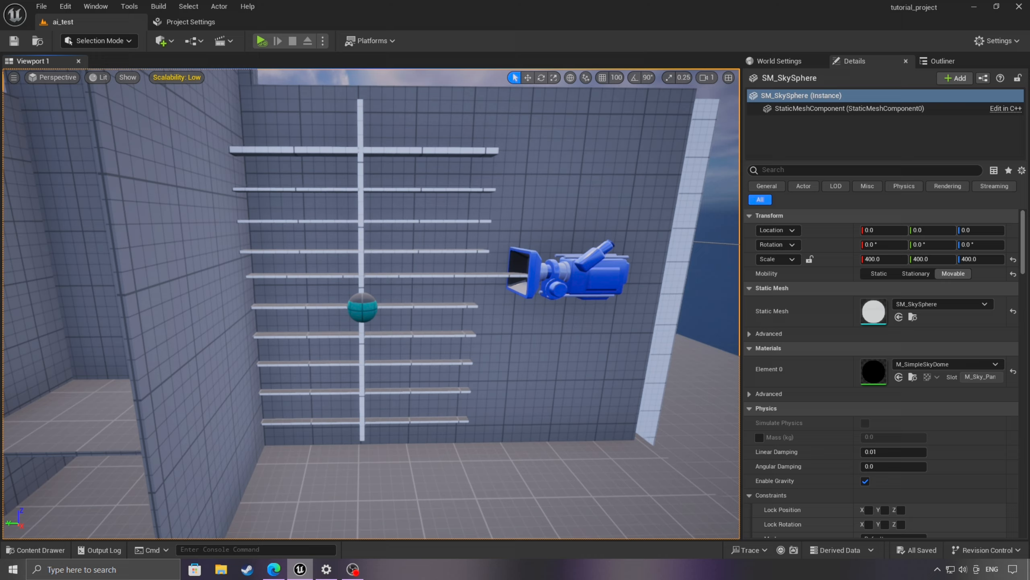
Select the camera actor and the long board in front of its lens to inspect their details
click(615, 276)
right_drag(425, 259, 425, 259)
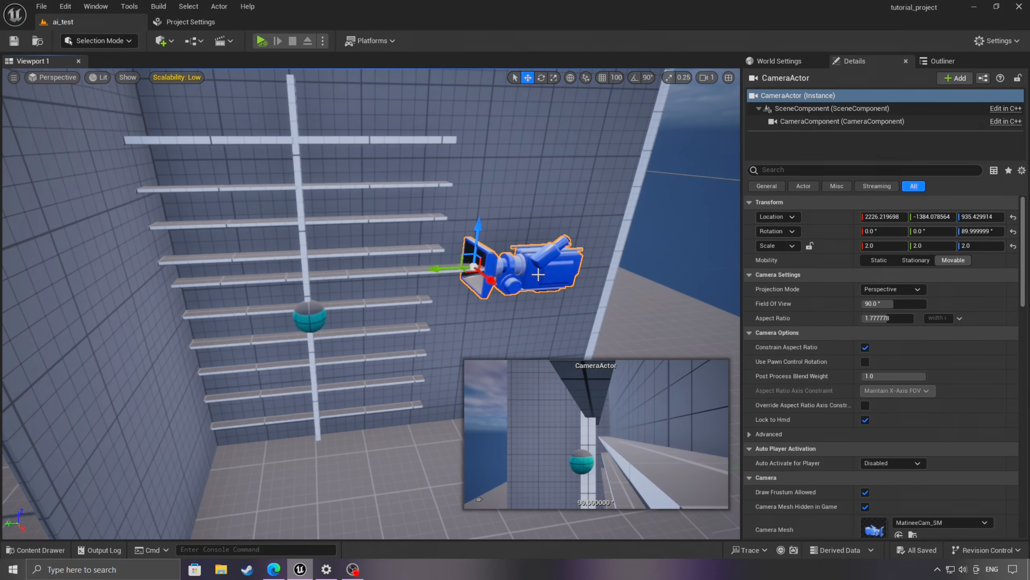
click(403, 270)
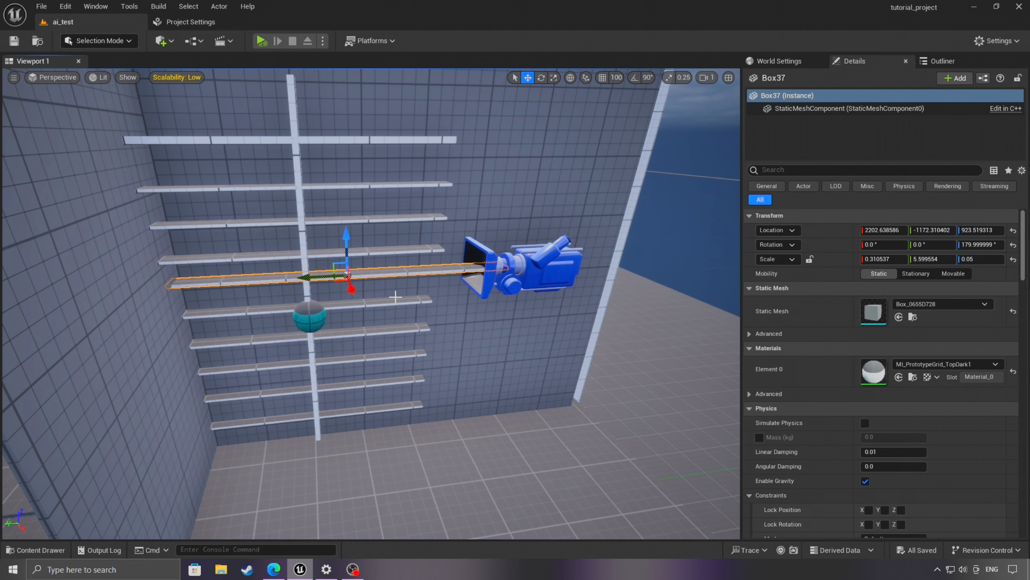
Set the position grid snap to 50 and raise the teal sphere along the post to a Z location of about 1078
click(309, 313)
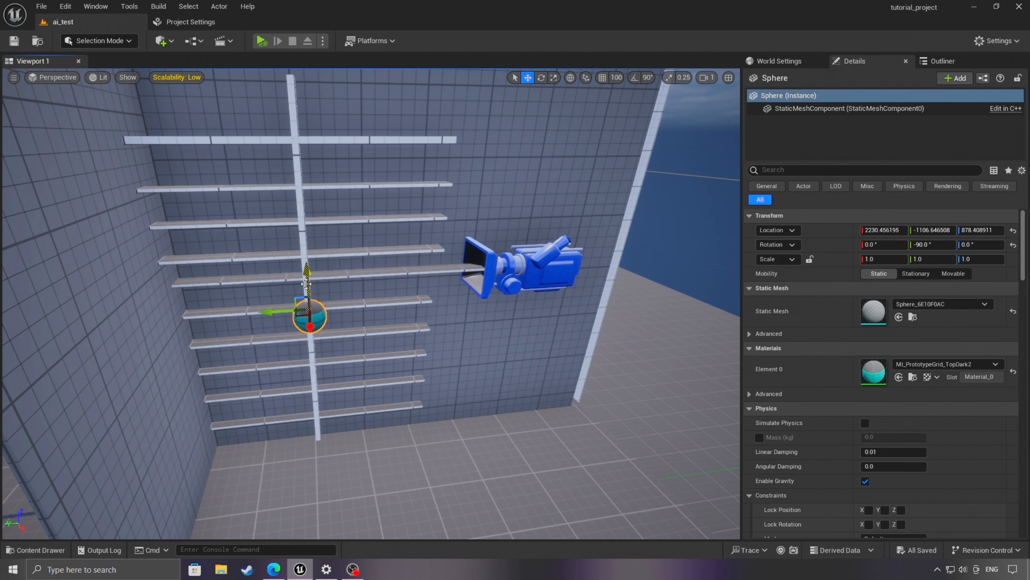
drag(306, 280, 303, 140)
key(ctrl+z)
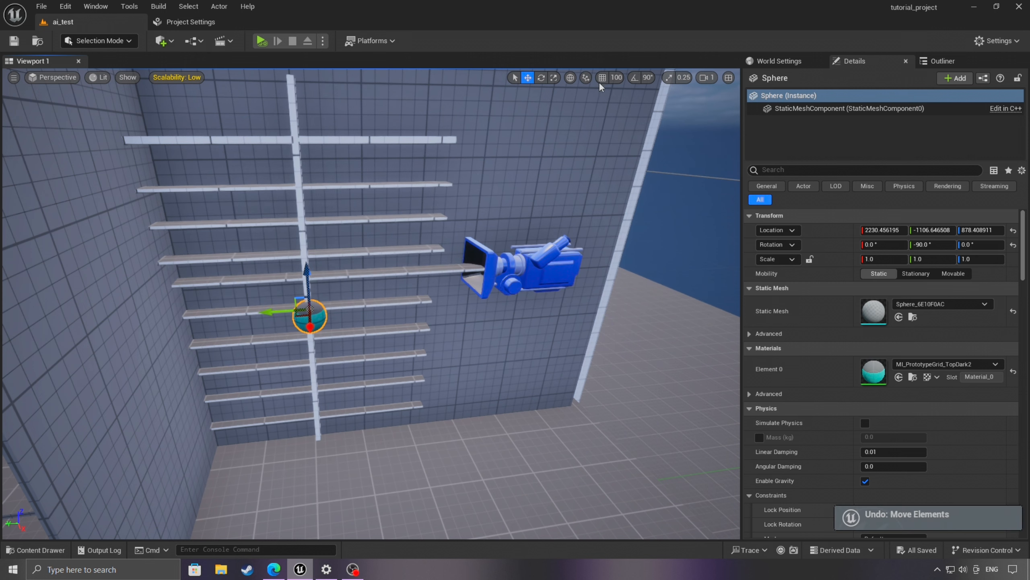
click(616, 79)
click(639, 142)
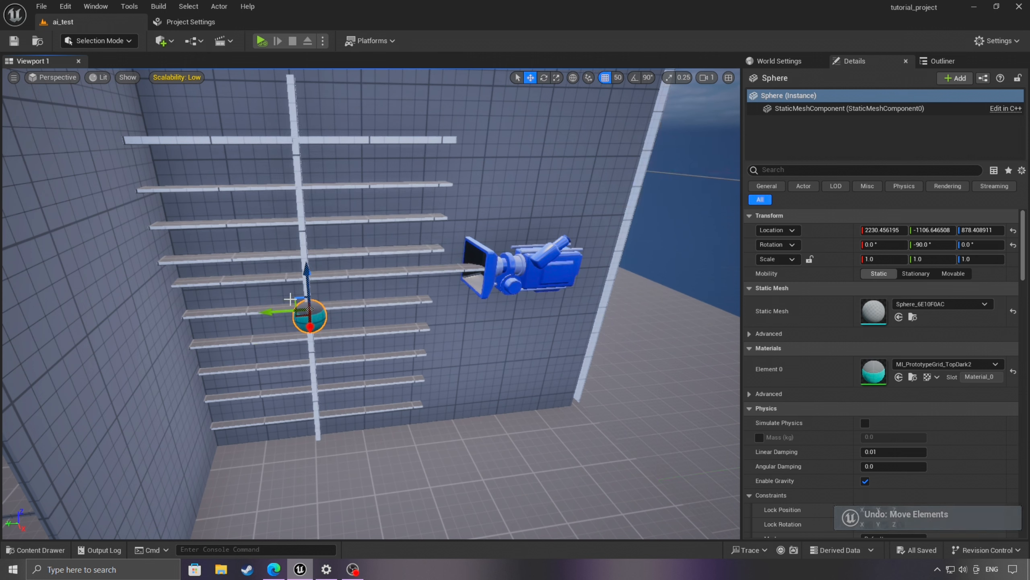
drag(306, 276, 300, 130)
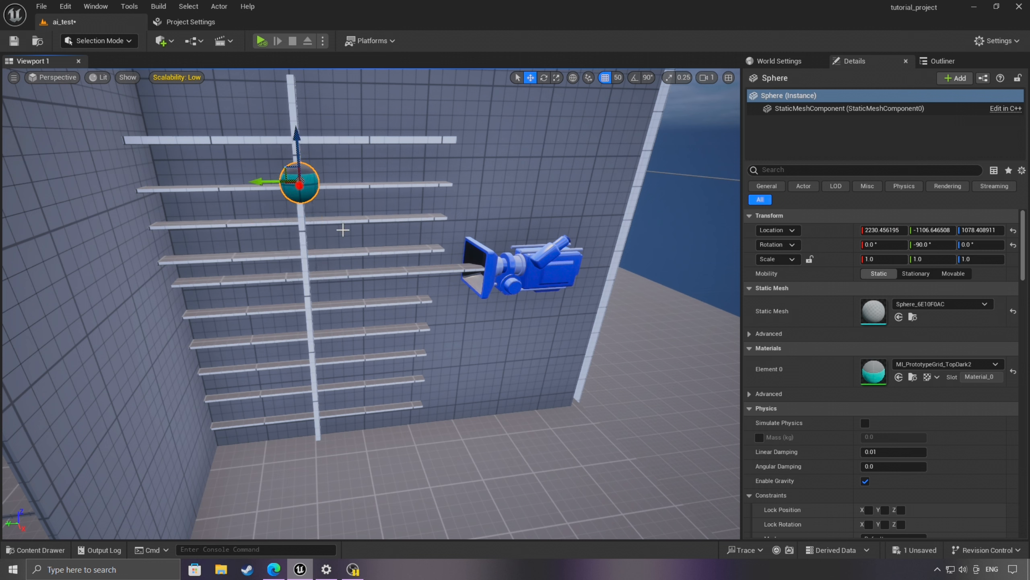
Set the position grid snap to 100 and lower the sphere along the post to a Z location of about 678
click(617, 77)
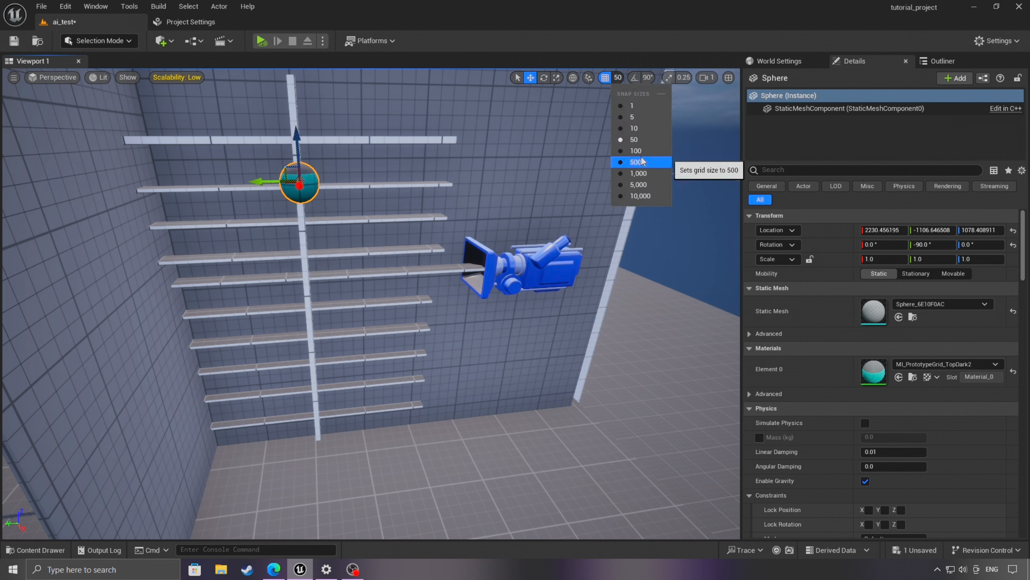
click(635, 151)
drag(295, 138, 314, 377)
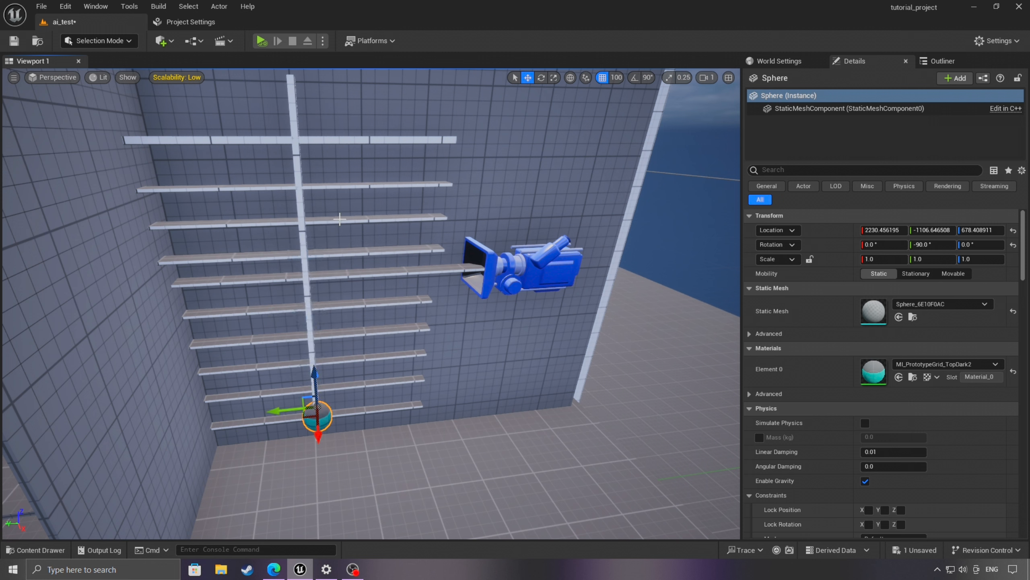
Set the position grid snap to 50 and raise the sphere to the topmost board, at a Z location of about 1128
click(616, 77)
click(649, 140)
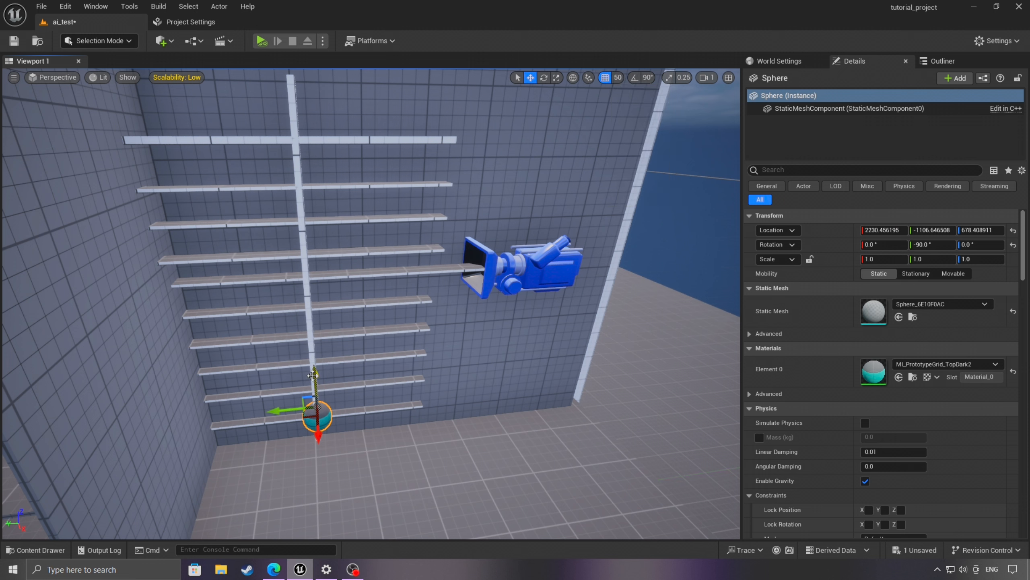
drag(313, 375, 312, 139)
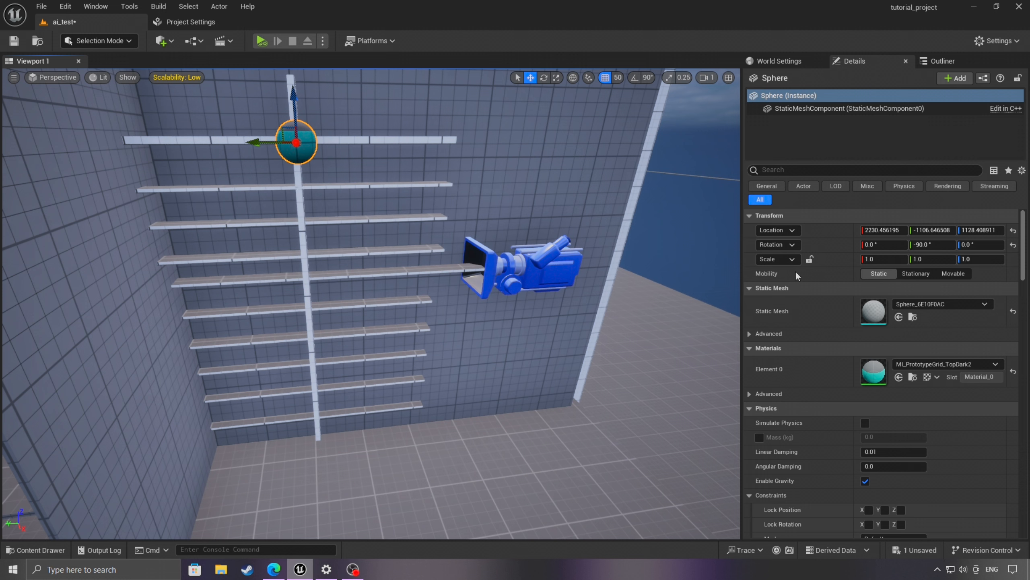
Lock the sphere's scale proportions and lower the sphere to the second board, at a Z location of about 1078
click(809, 259)
right_drag(451, 328, 410, 254)
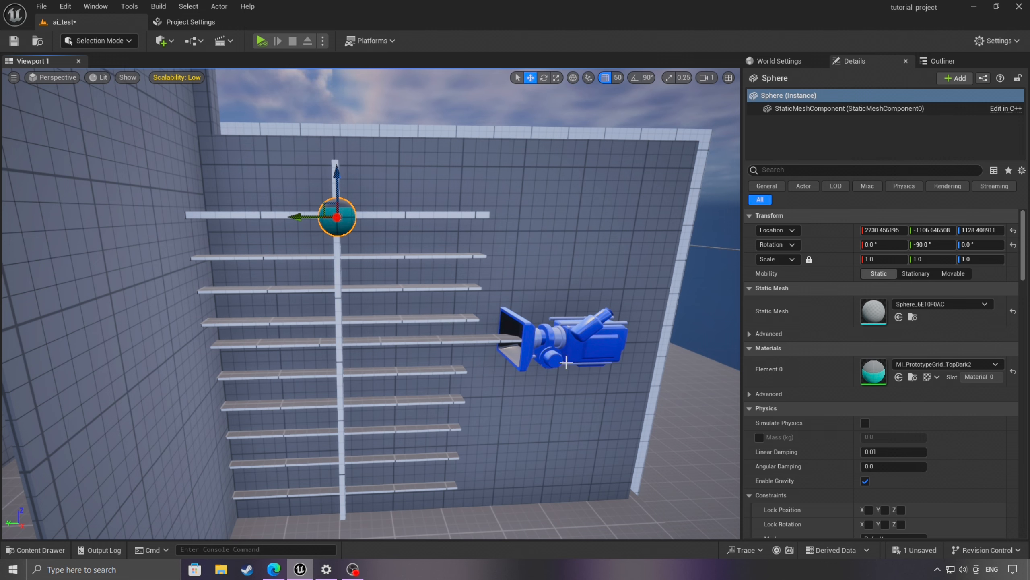
key(s)
mouse_move(437, 310)
right_down()
mouse_move(351, 311)
mouse_move(424, 311)
right_up()
key(w)
key(w)
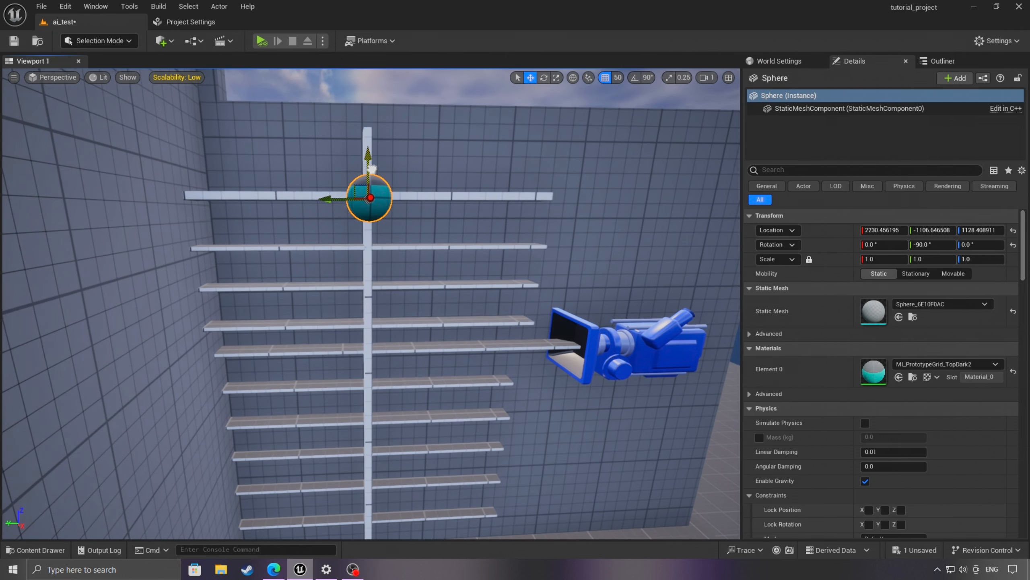
drag(372, 148, 372, 191)
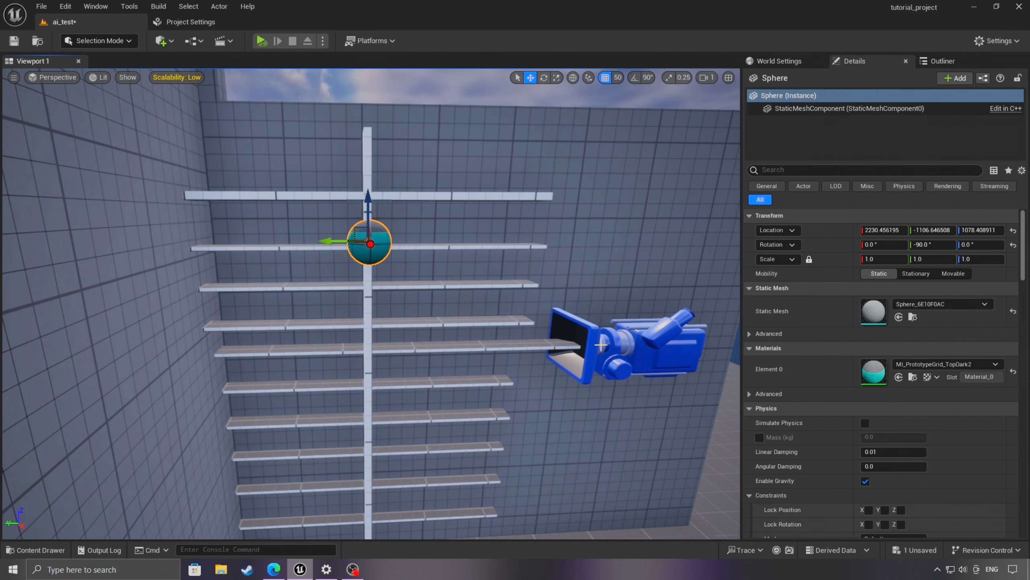
Enable the sphere's mass override and switch it off again
click(760, 438)
scroll(800, 439, down, 2)
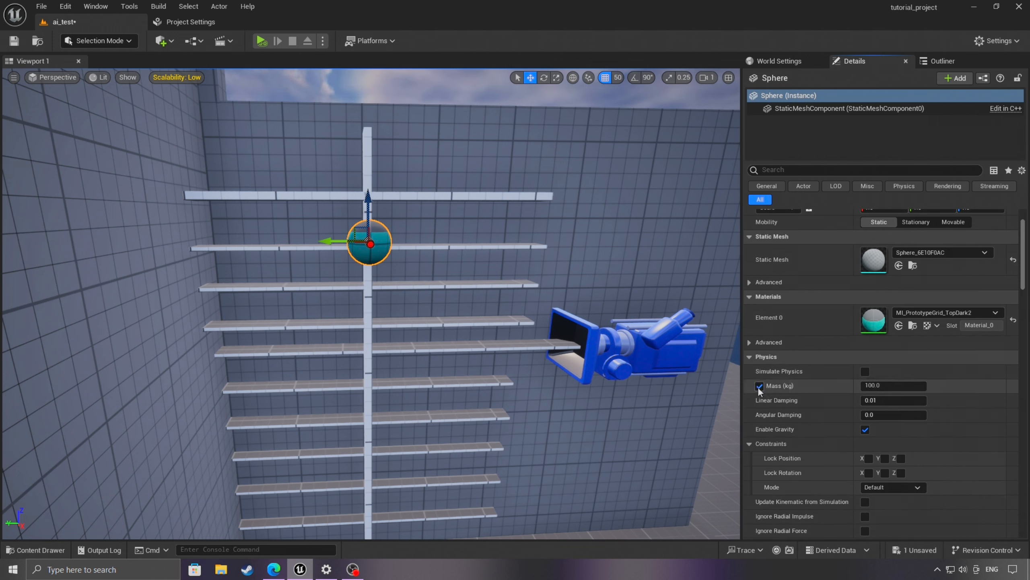
click(759, 385)
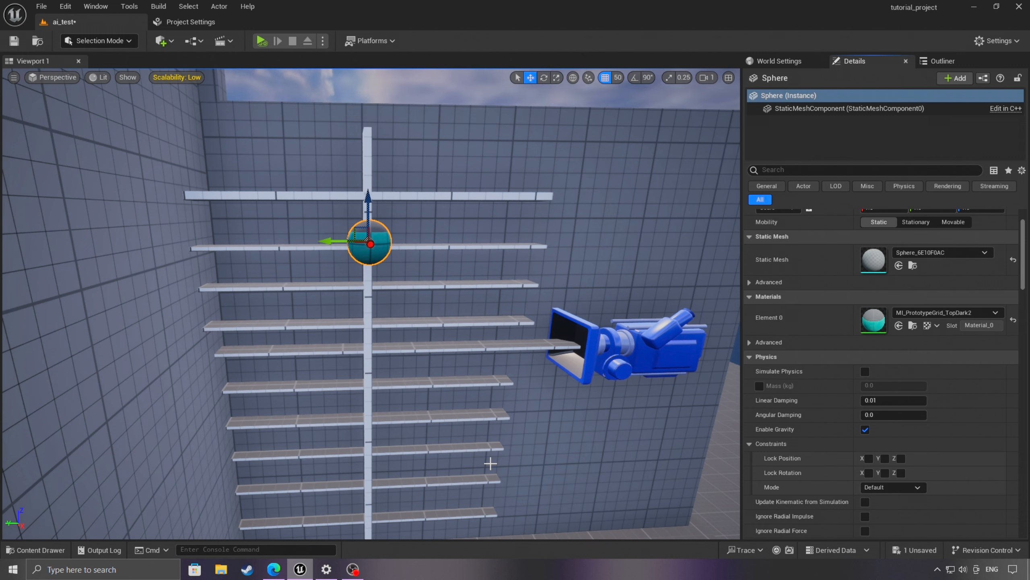
Switch to object selection, select the key mesh floating above the tall enclosure, and open its static mesh for editing
right_drag(491, 463, 475, 460)
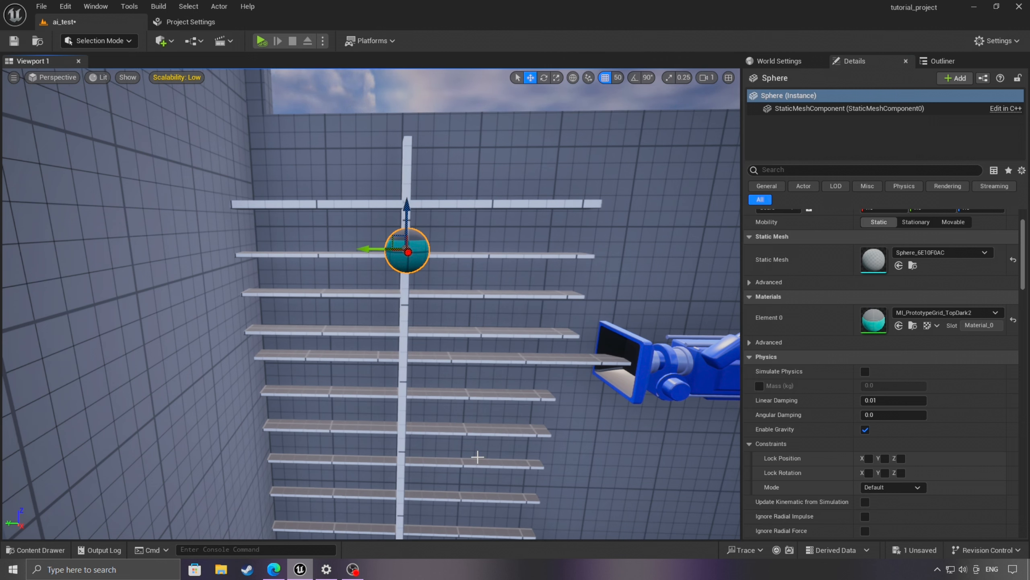
right_drag(478, 456, 351, 232)
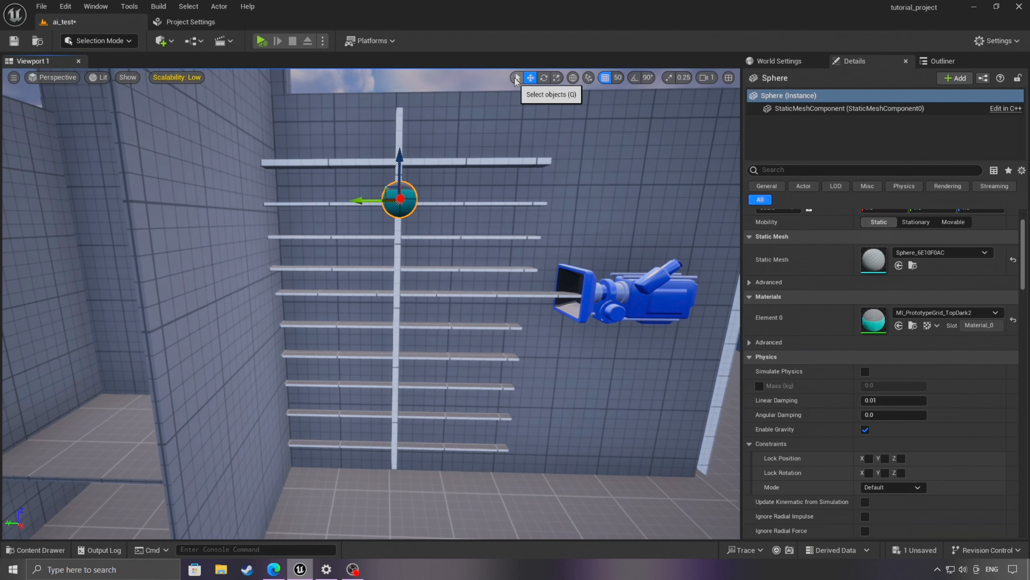
click(516, 77)
right_drag(460, 373, 355, 347)
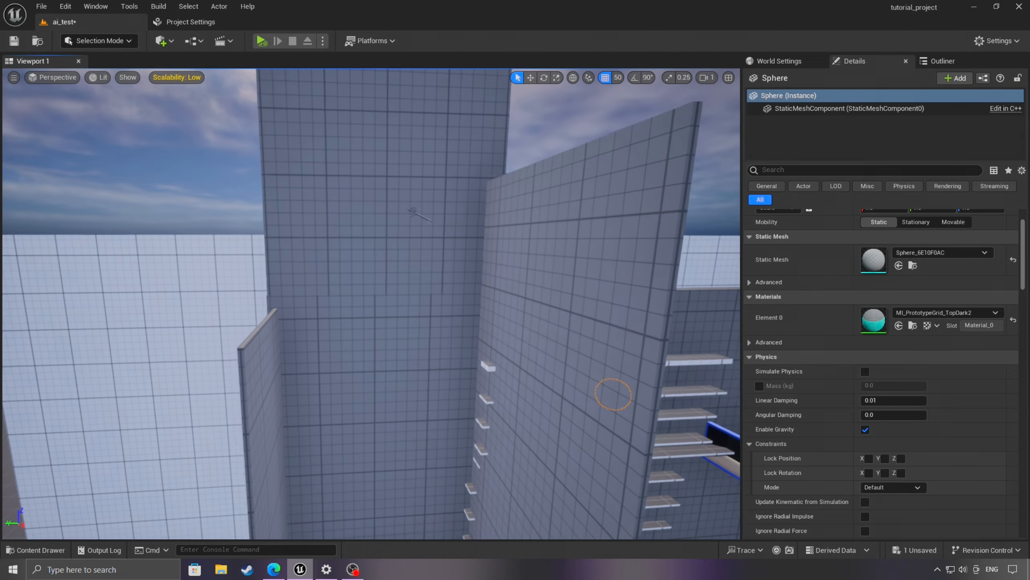
right_drag(459, 376, 338, 276)
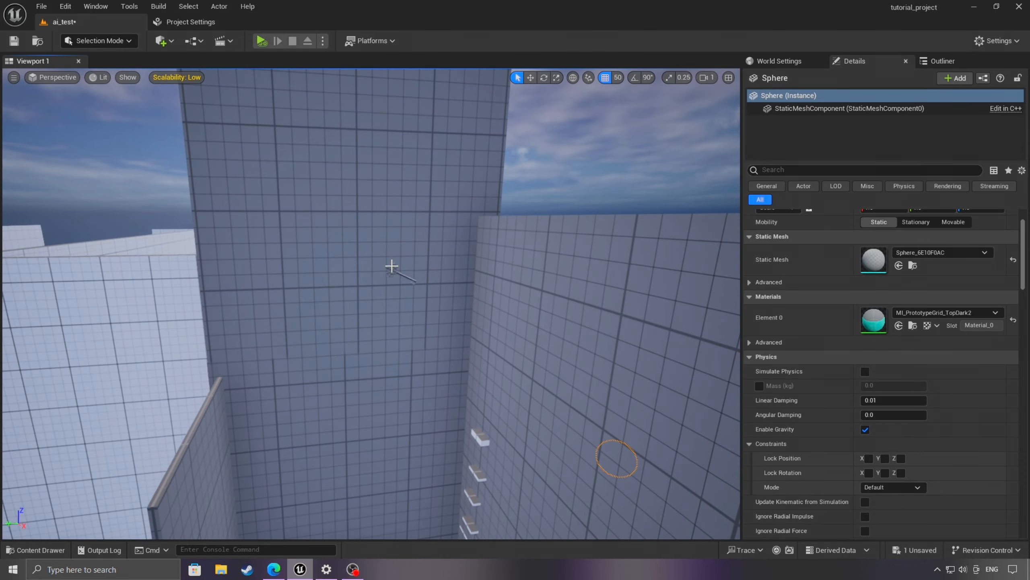
click(391, 268)
key(ctrl+e)
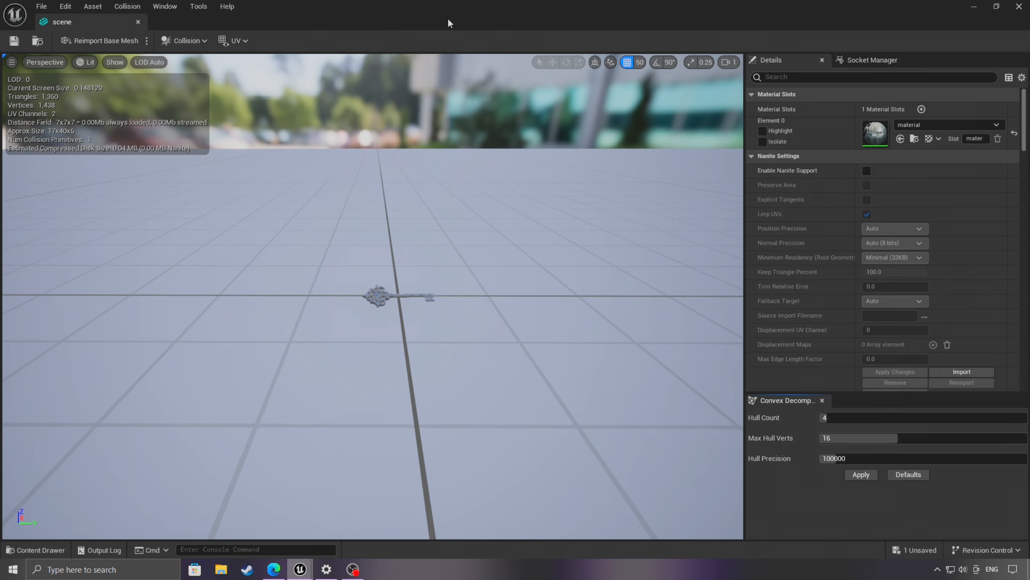
Display the key mesh's simple collision and examine how it fits around the key from several angles
click(191, 41)
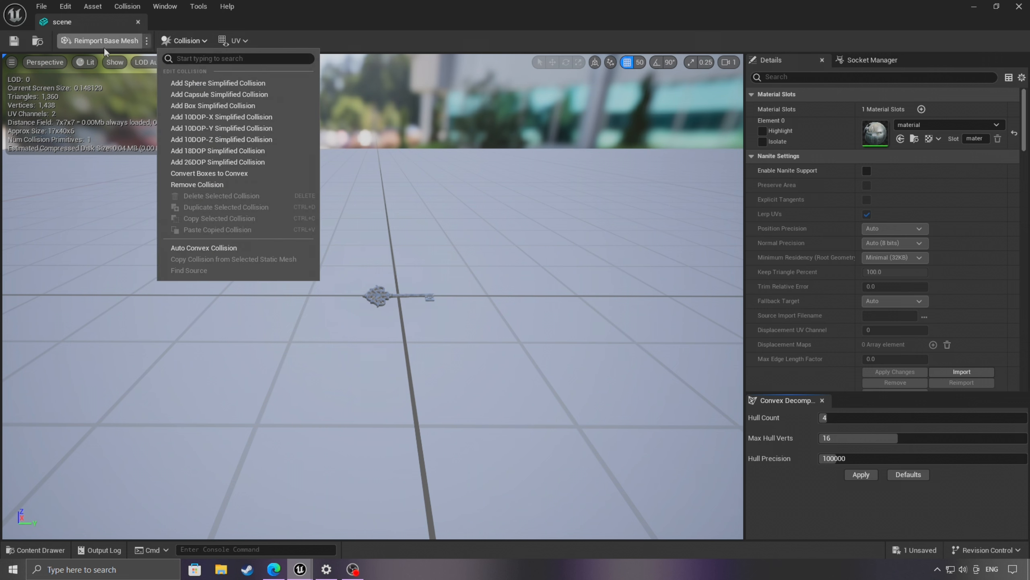
click(115, 61)
click(114, 227)
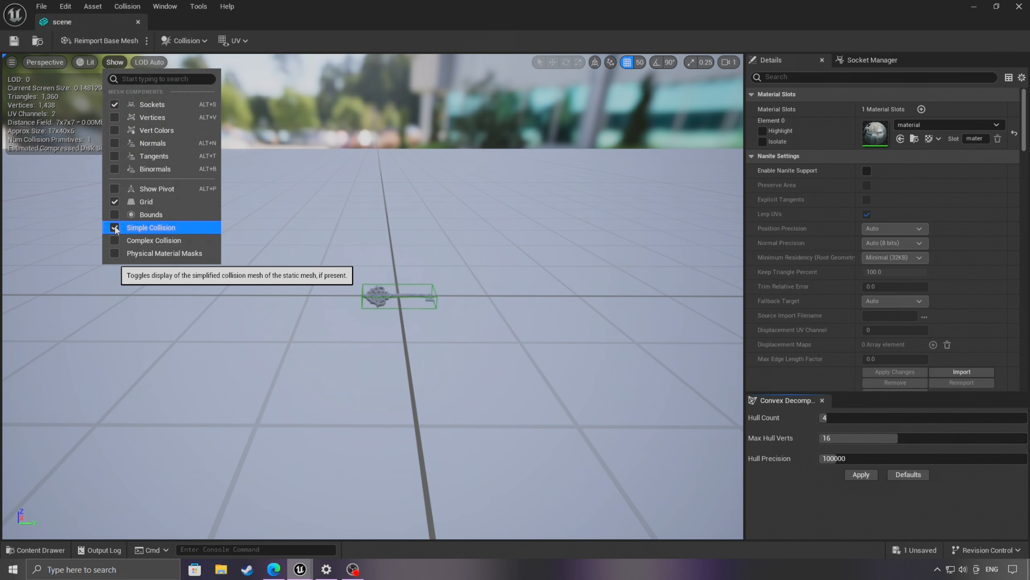
right_drag(356, 356, 361, 356)
key(a)
right_drag(374, 297, 434, 290)
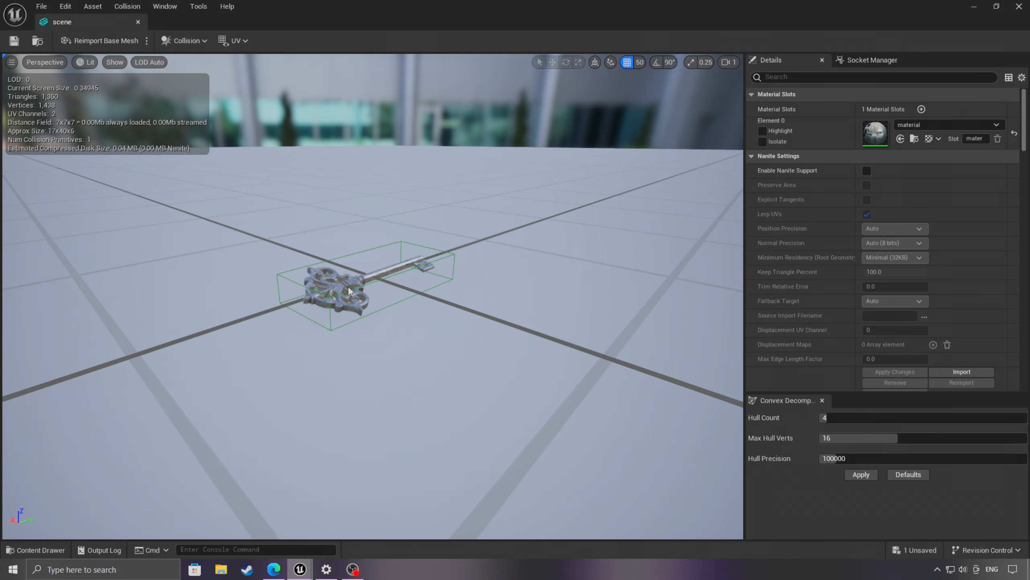
click(363, 290)
click(364, 207)
key(d)
right_drag(364, 208, 286, 206)
key(s)
key(d)
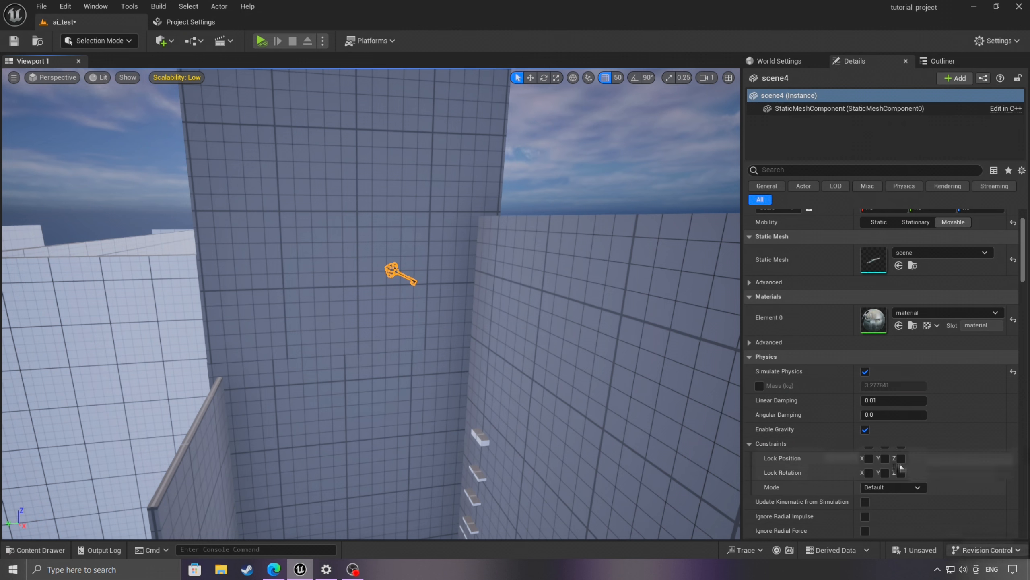
Enable the key's mass override in the level and set its mass to 1000 kg
click(760, 386)
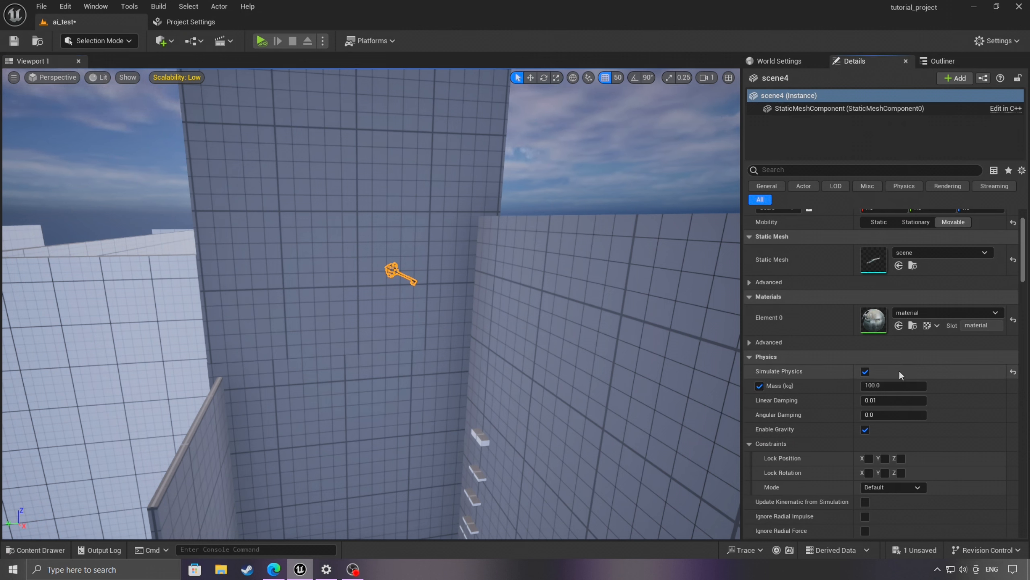
click(872, 384)
text(1)
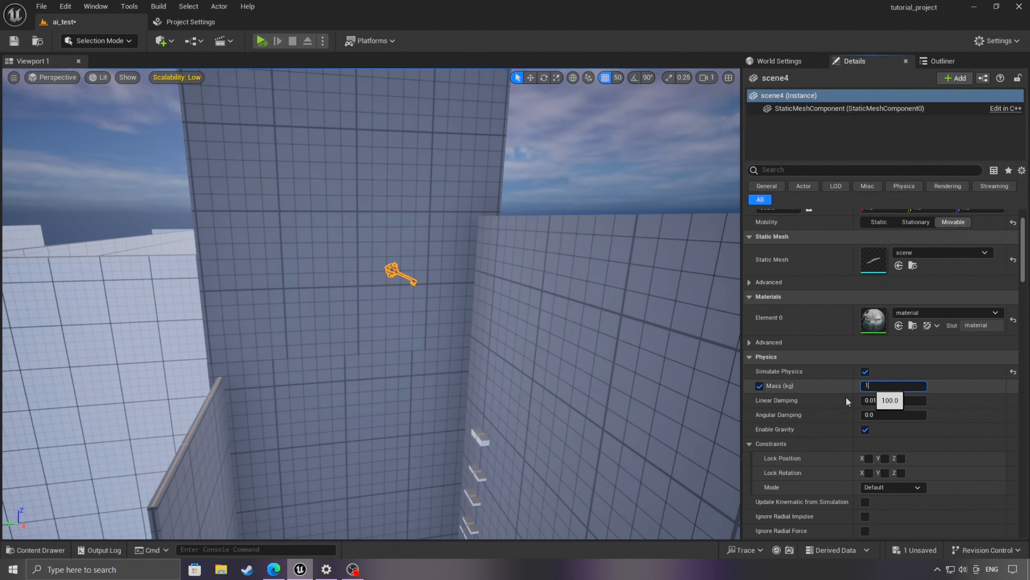
text(000)
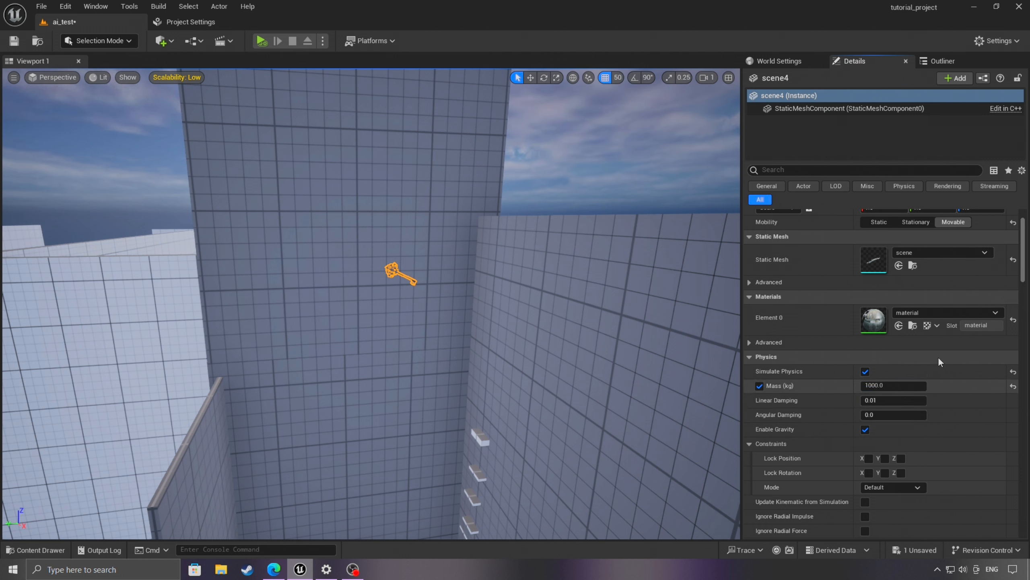
key(Return)
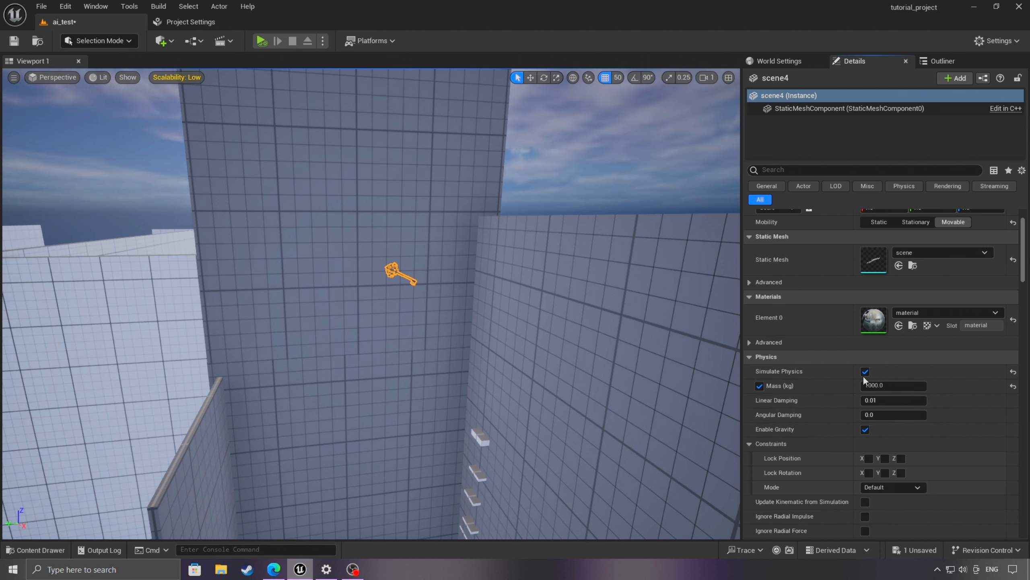
Find the key's CCD collision property, enable Use CCD, and clear the property search
click(827, 170)
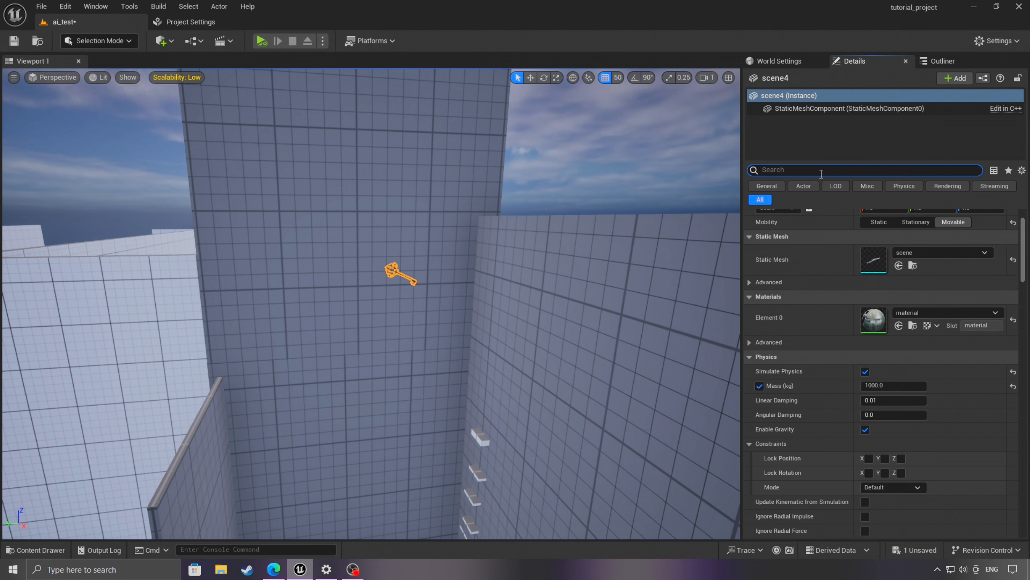
text(ccd)
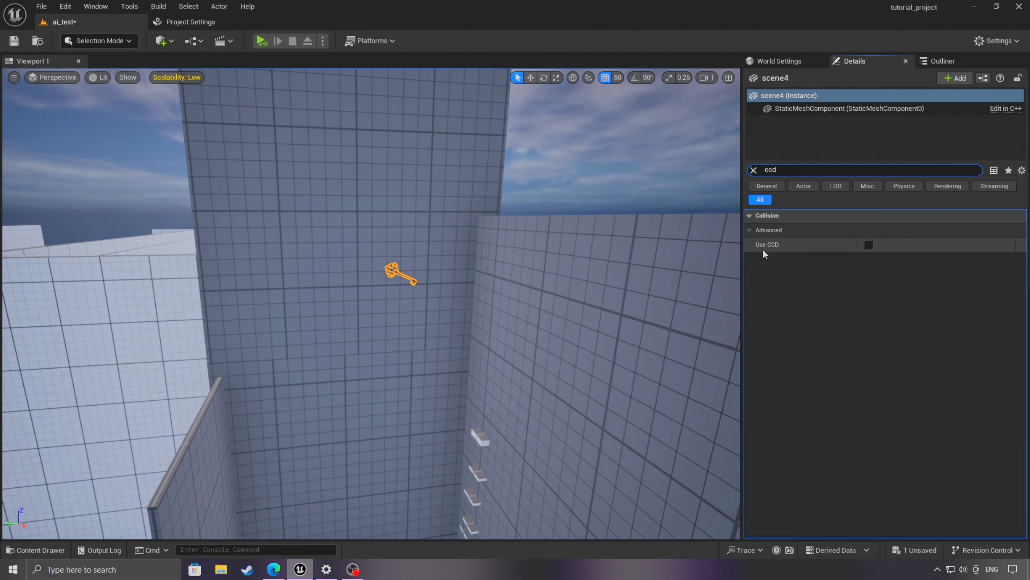
click(869, 245)
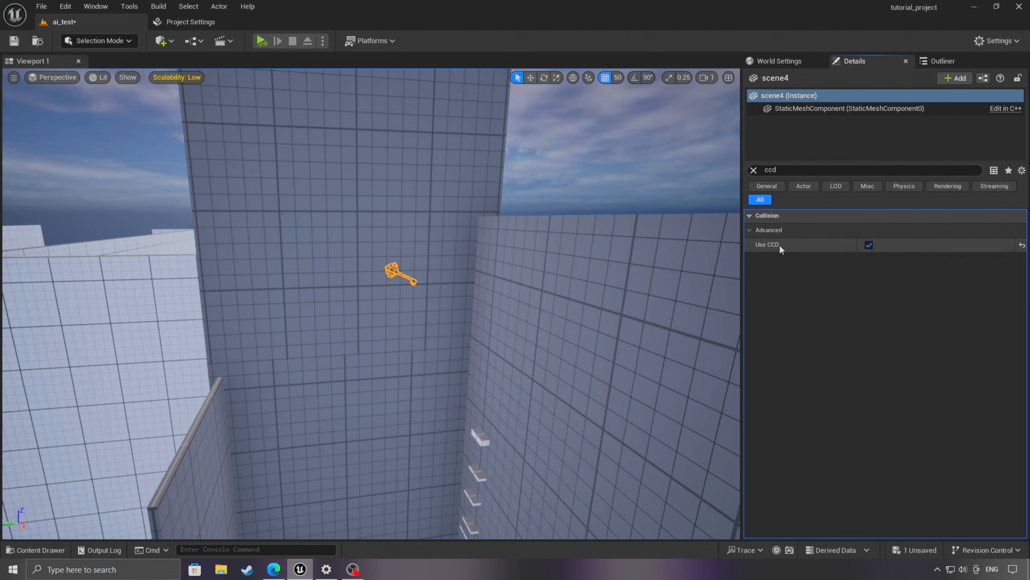
mouse_move(770, 244)
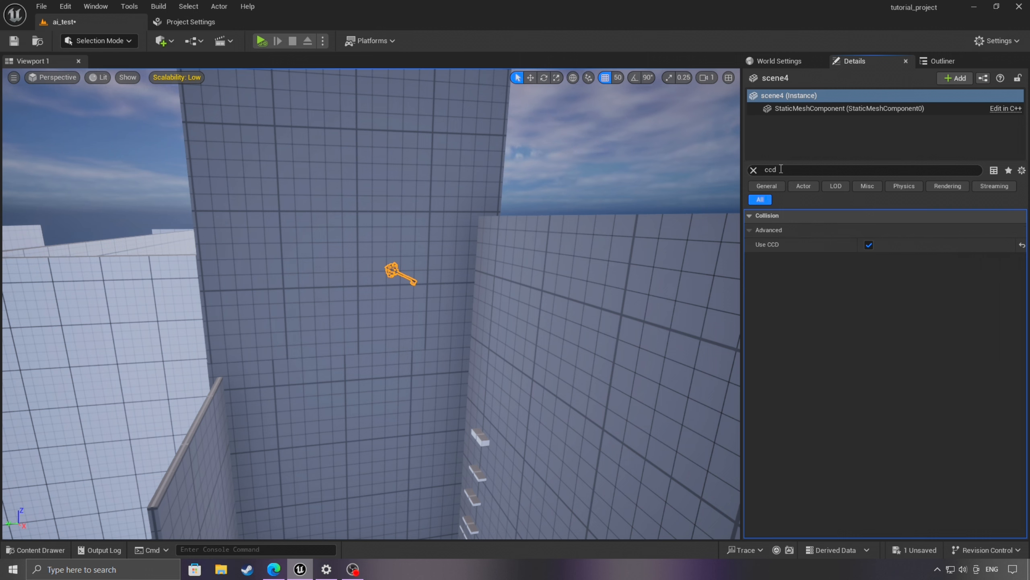
click(753, 170)
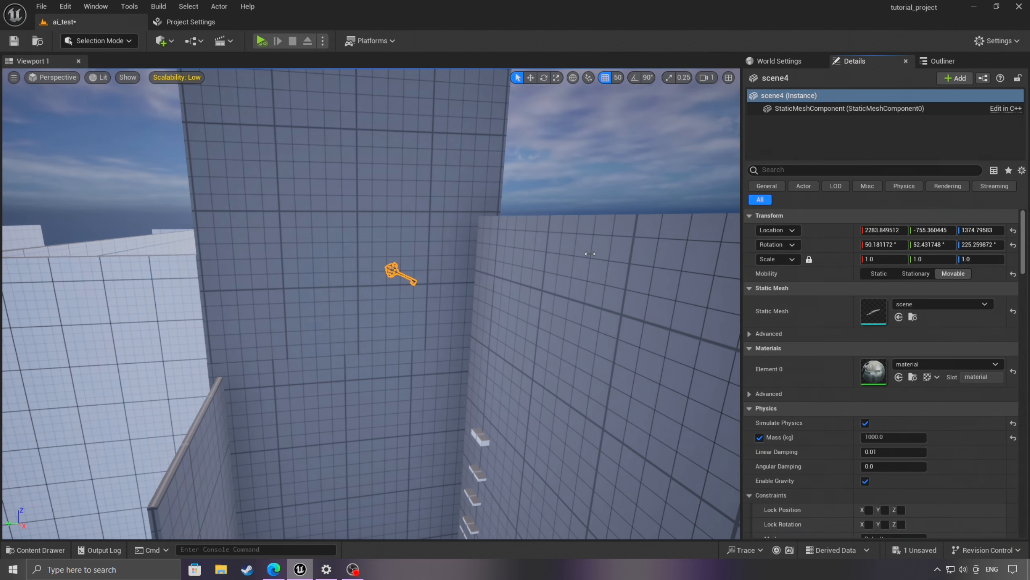
Open the project settings, find the substepping options with "subste", and enable Substepping for the physics engine
mouse_move(529, 367)
right_down()
mouse_move(483, 380)
mouse_move(546, 376)
right_up()
key(q)
key(s)
key(w)
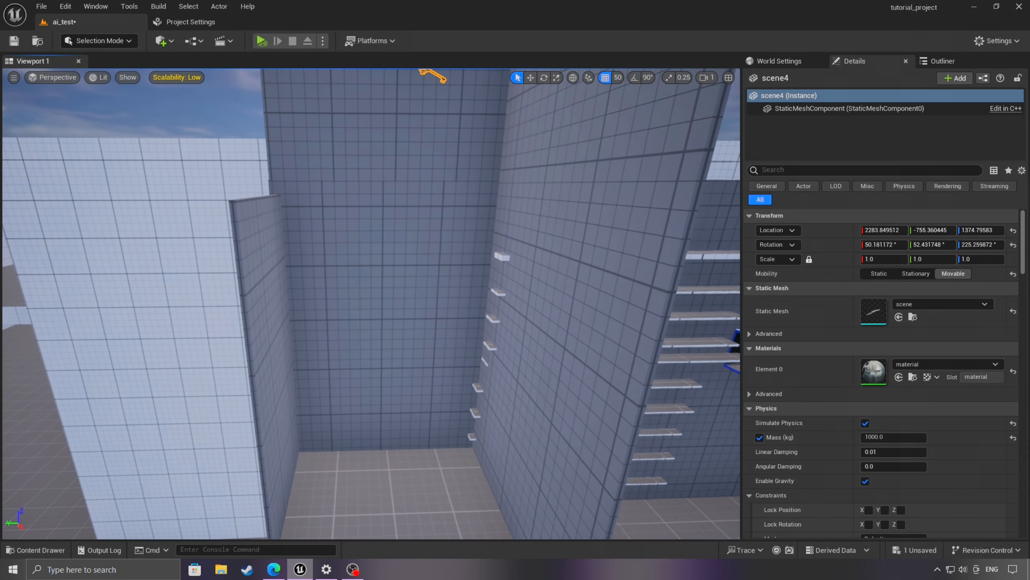
click(997, 40)
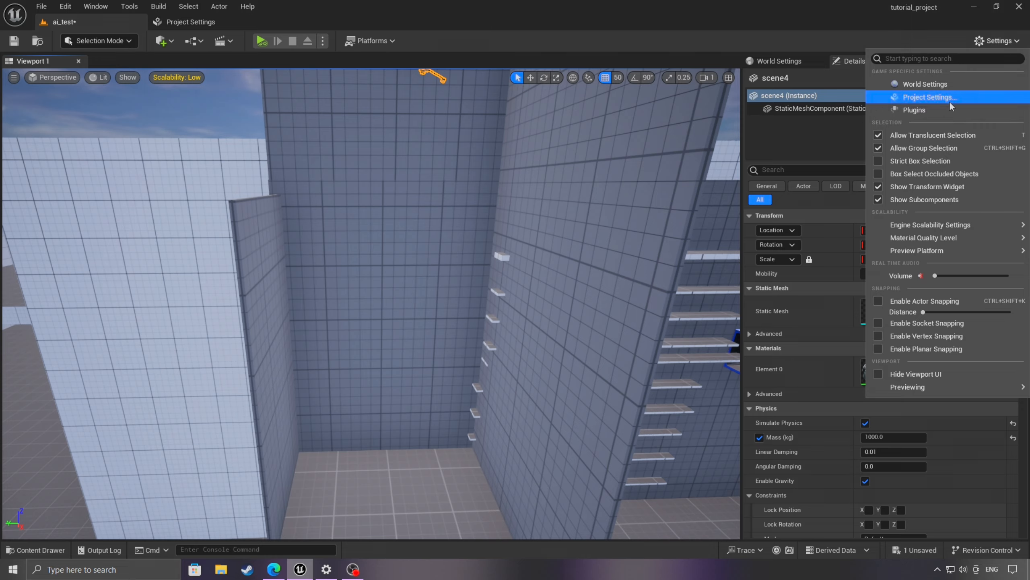
click(913, 98)
click(37, 45)
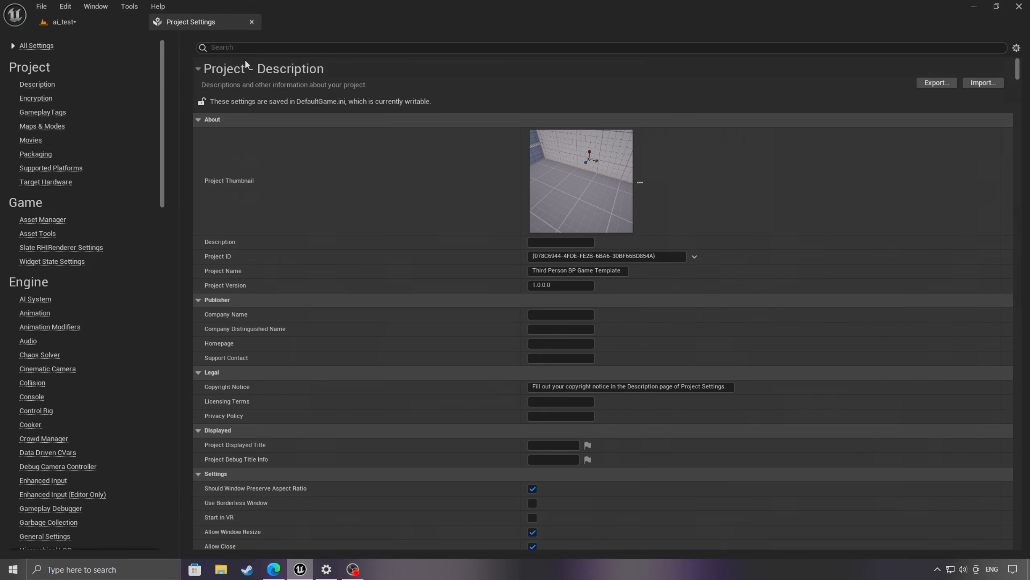
text(subs)
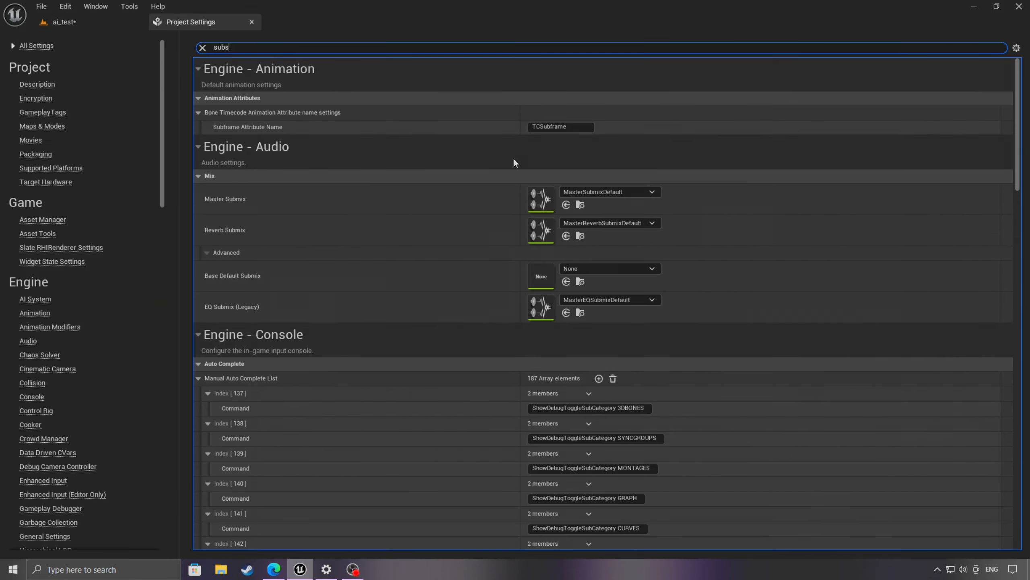
text(te)
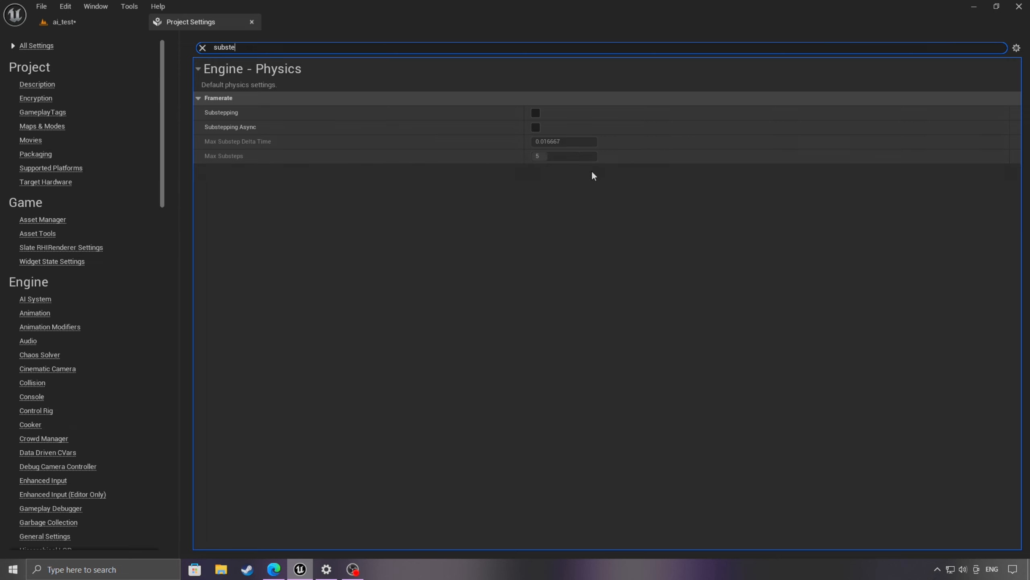
click(535, 113)
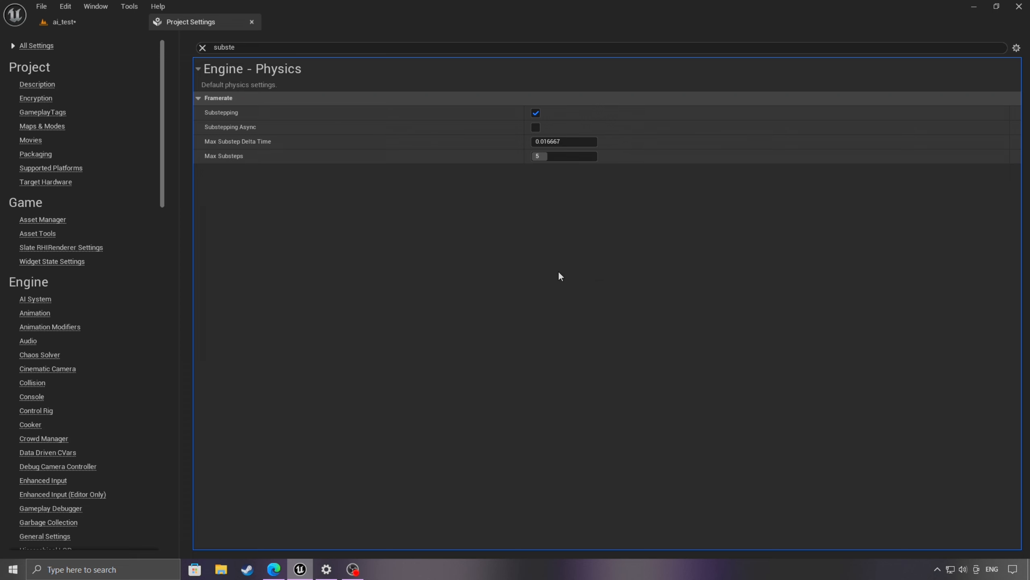
Return to the ai_test level and select the sphere on the board structure with the Move tool
click(64, 21)
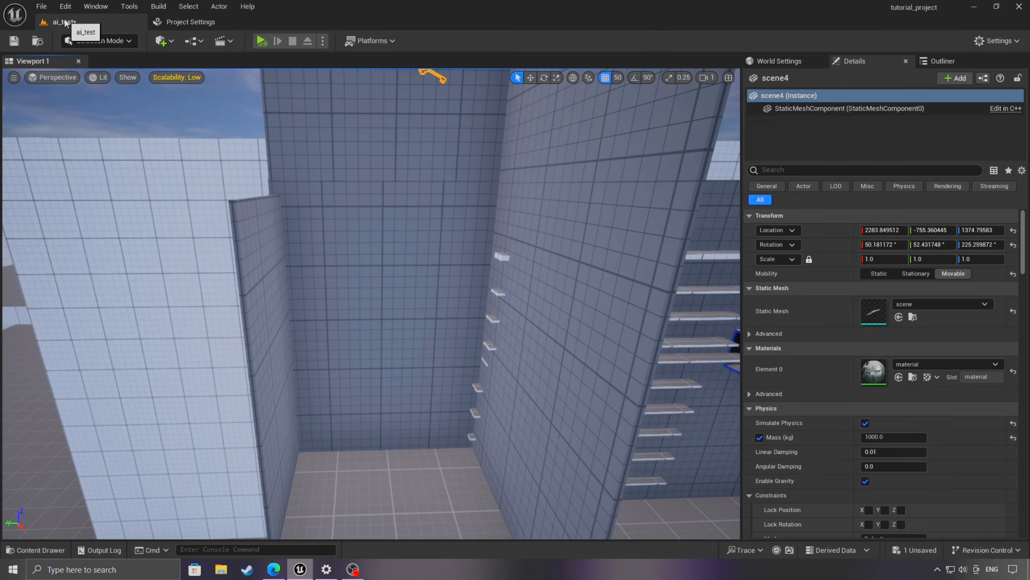
key(w)
right_drag(609, 252, 624, 268)
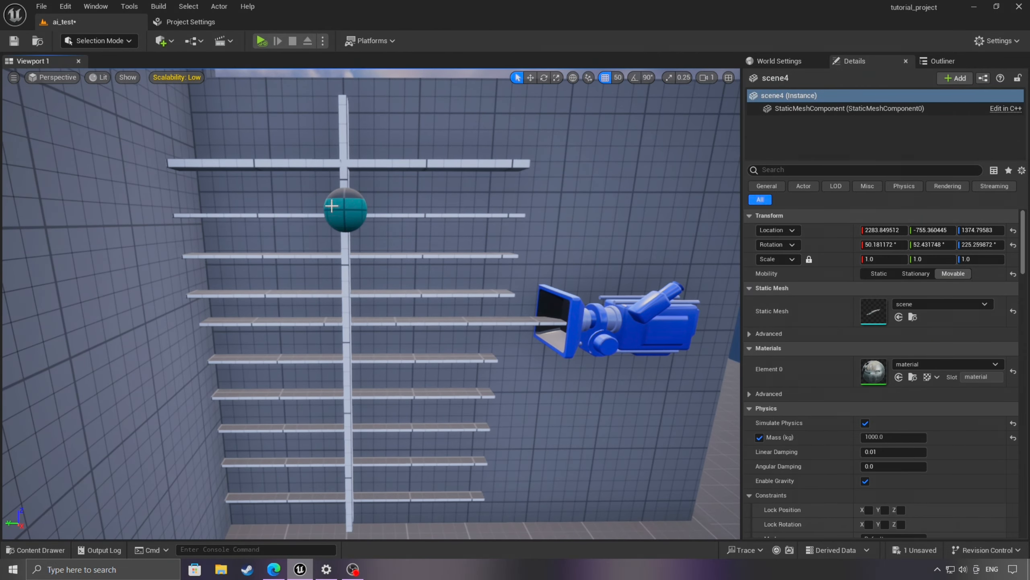
click(344, 208)
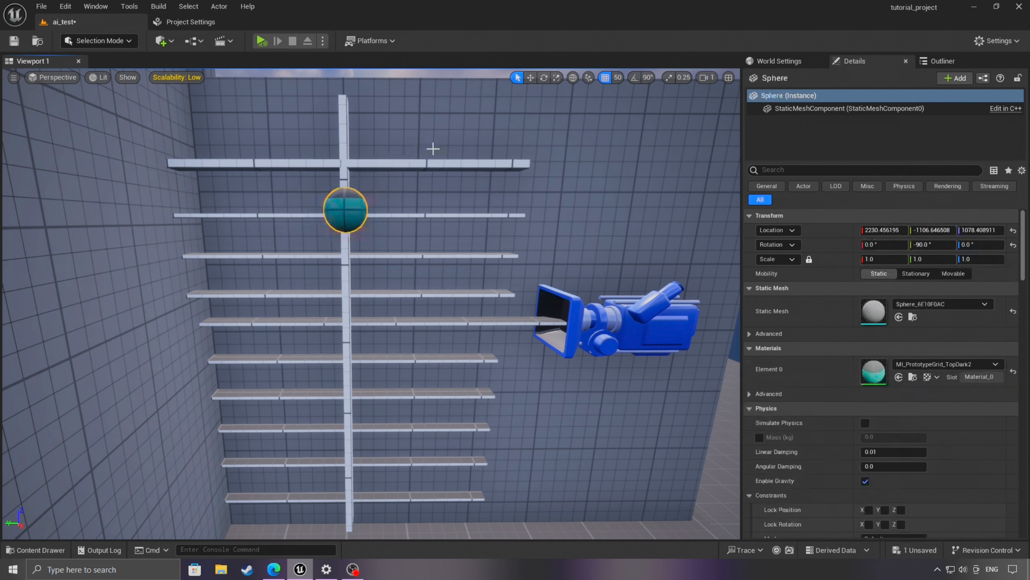
key(w)
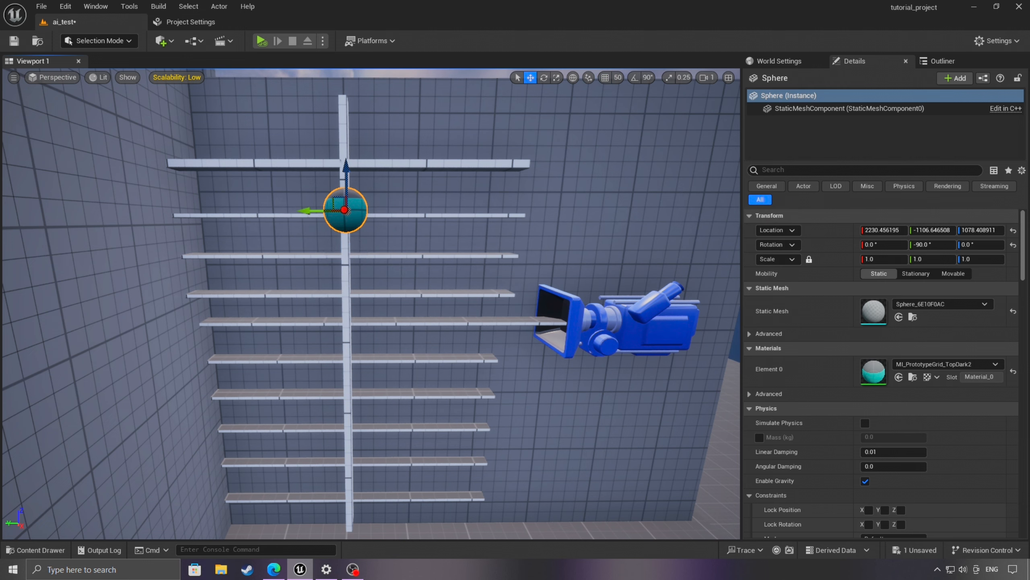
Duplicate a board into closely spaced copies between the second and third boards, and turn position grid snapping back on
click(460, 211)
scroll(410, 267, up, 4)
alt+drag(343, 159, 343, 202)
click(605, 77)
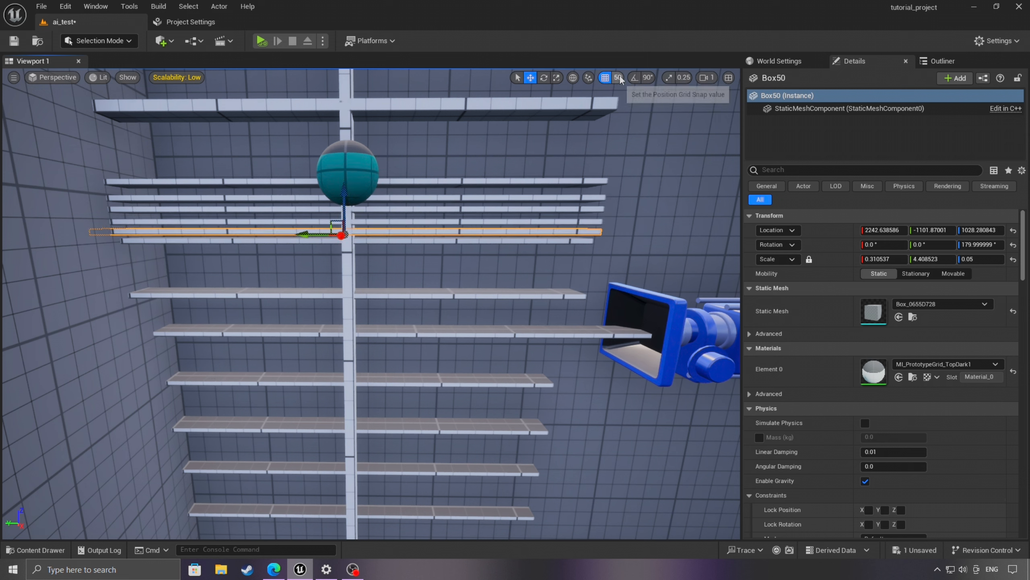
Set the position grid snap to 5 and lower the sphere slightly along the closely spaced boards
click(618, 78)
click(632, 117)
click(347, 173)
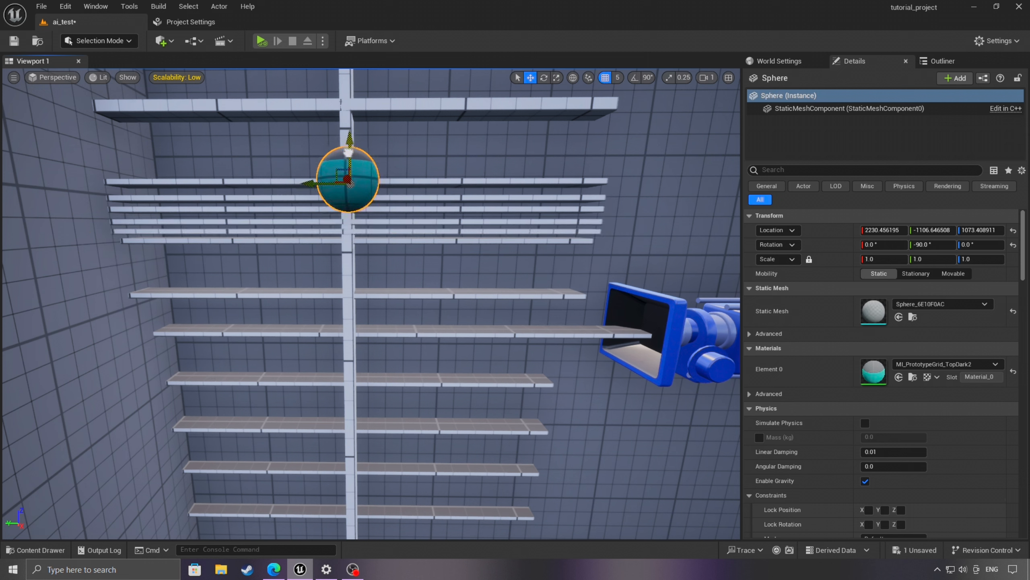
mouse_move(347, 143)
mouse_down()
mouse_move(341, 229)
mouse_move(361, 154)
mouse_up()
key(s)
right_drag(361, 155, 371, 134)
click(454, 206)
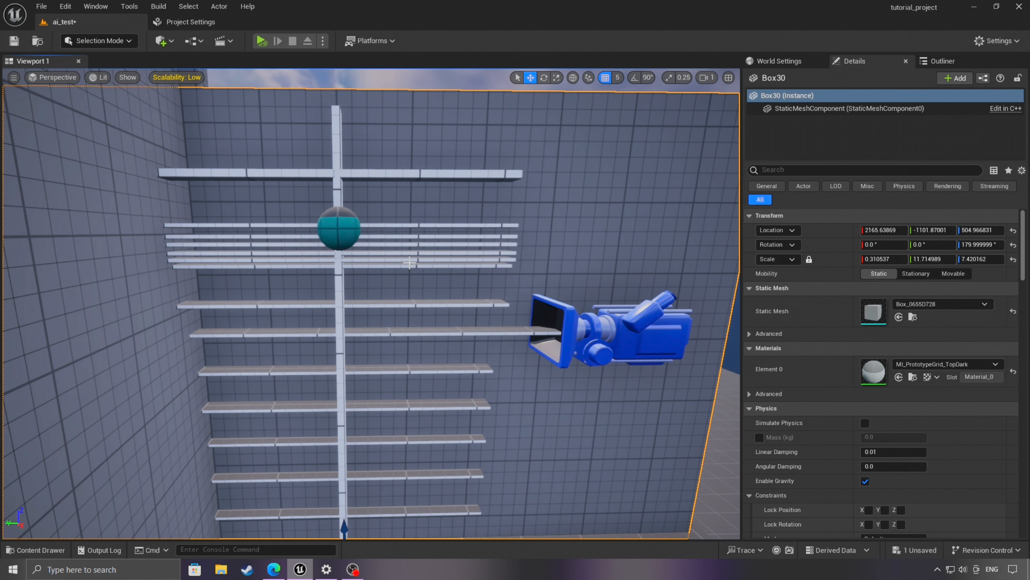
scroll(437, 276, up, 1)
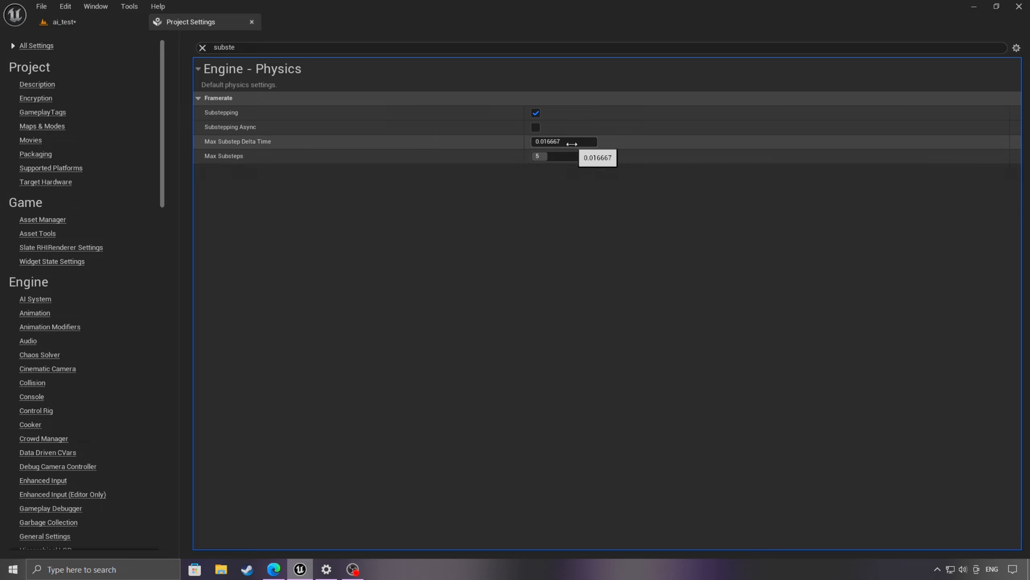
Raise Max Substep Delta Time to about 0.34 in the project's physics settings, and restore it to 0.016667
click(552, 142)
key(ctrl+c)
text(0.043033)
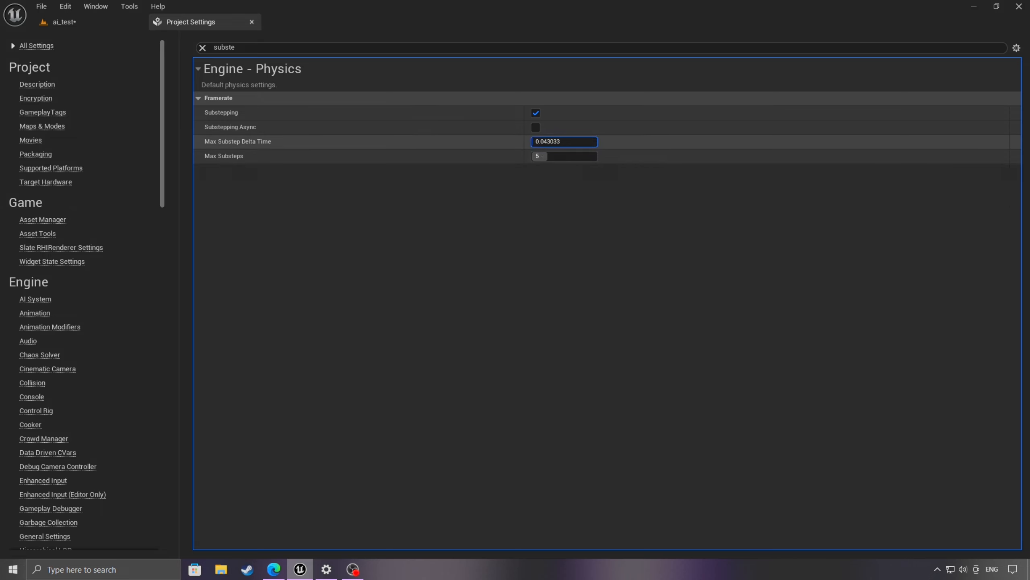
drag(533, 142, 553, 142)
mouse_move(551, 157)
mouse_down()
mouse_move(597, 156)
mouse_move(548, 156)
mouse_up()
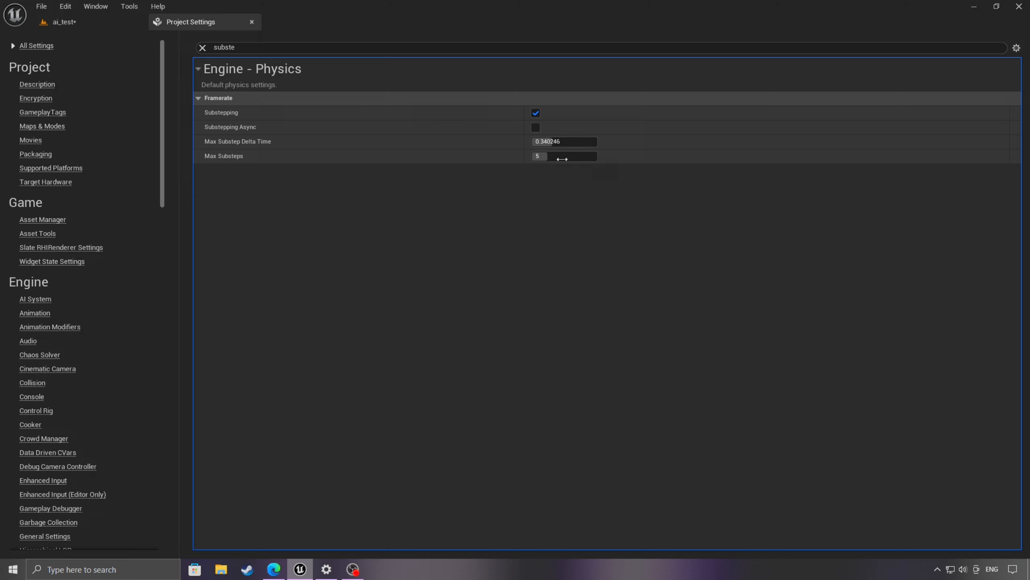
click(561, 143)
key(ctrl+v)
click(550, 241)
Set Max Substeps to 8 in the project's physics framerate settings
click(565, 158)
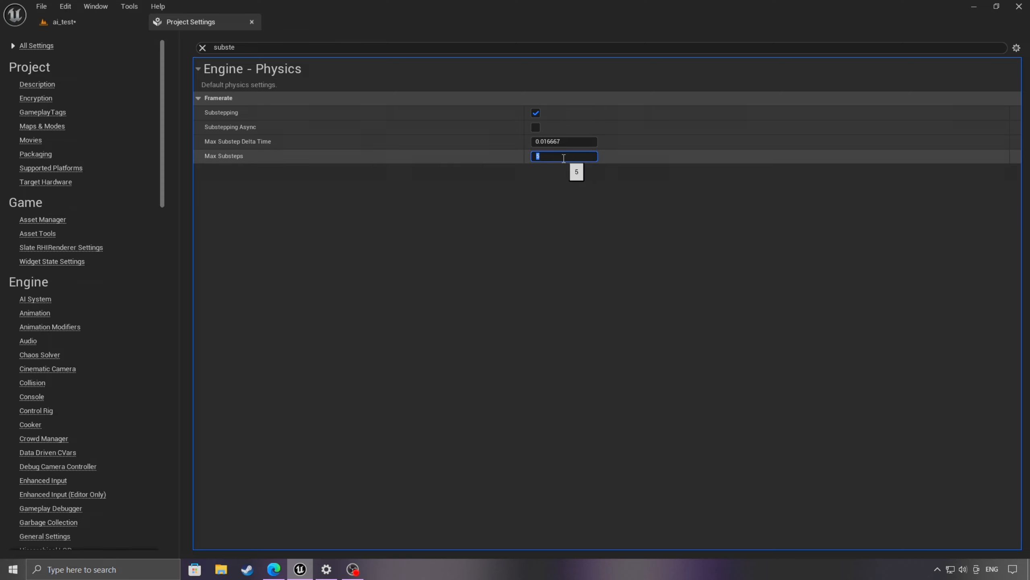
text(8)
click(551, 205)
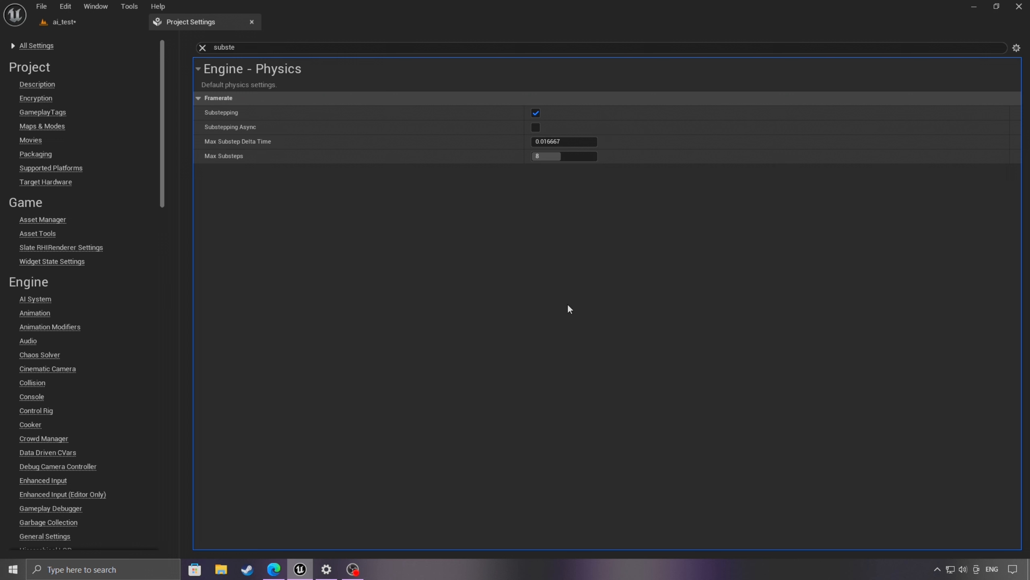
Return to the ai_test level and run a physics simulation to check the new substep setting, closing the message log once it is stopped
click(111, 27)
key(s)
right_drag(400, 201, 398, 225)
key(a)
key(w)
click(263, 41)
right_drag(453, 295, 451, 325)
key(w)
click(293, 42)
click(650, 195)
Run the physics simulation twice while viewing the walled enclosure beside the boards, and dismiss the message log after each run
right_drag(568, 244, 574, 233)
key(s)
click(263, 41)
right_drag(474, 286, 475, 280)
click(293, 41)
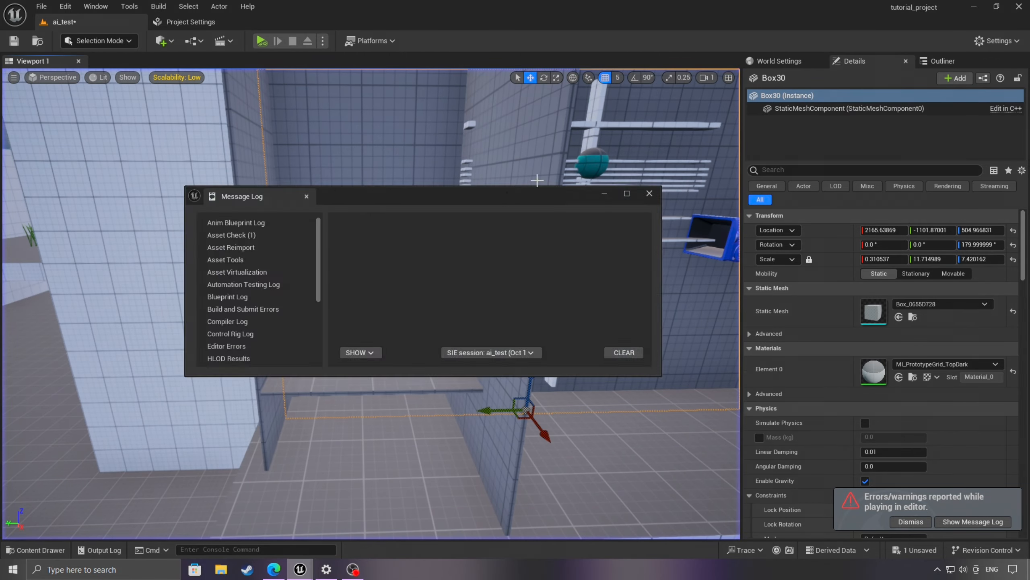
click(649, 193)
click(263, 41)
click(293, 41)
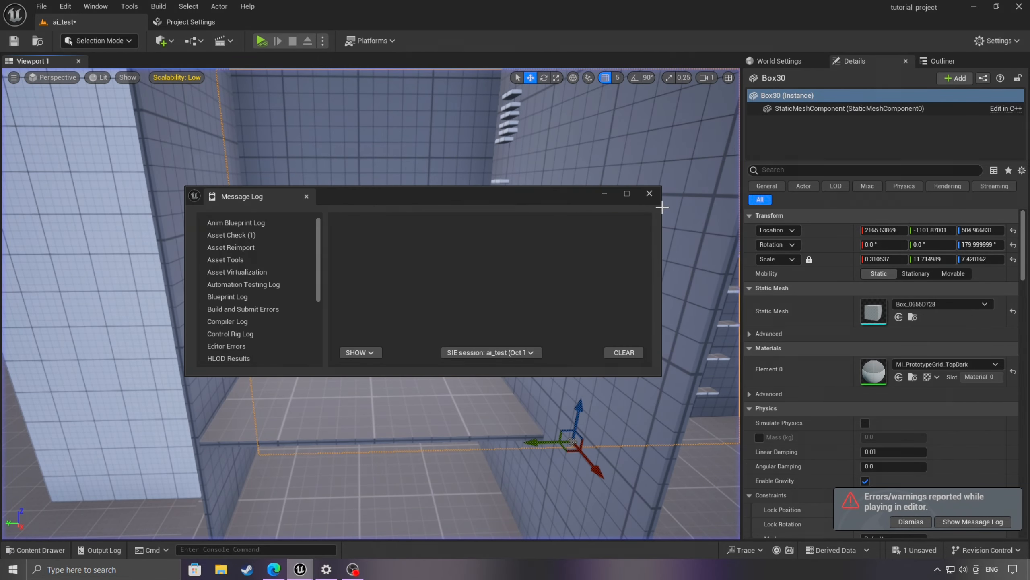
click(649, 193)
Simulate the physics once more while watching the enclosure floor from a changed viewpoint, and stop the run
right_drag(528, 227, 519, 199)
click(263, 41)
right_drag(349, 243, 351, 268)
key(w)
key(s)
click(293, 41)
click(650, 194)
Repeat short physics simulations from a high viewpoint over the enclosure to compare how the objects land, stopping each run
click(262, 41)
right_drag(357, 203, 359, 227)
key(s)
click(292, 41)
click(650, 193)
click(263, 40)
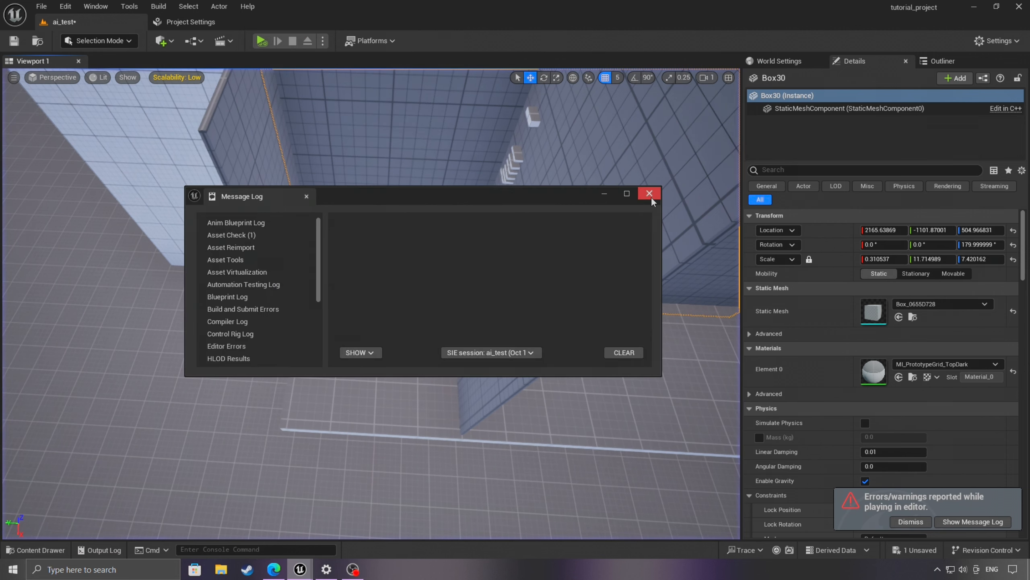
click(649, 194)
key(alt+s)
click(293, 39)
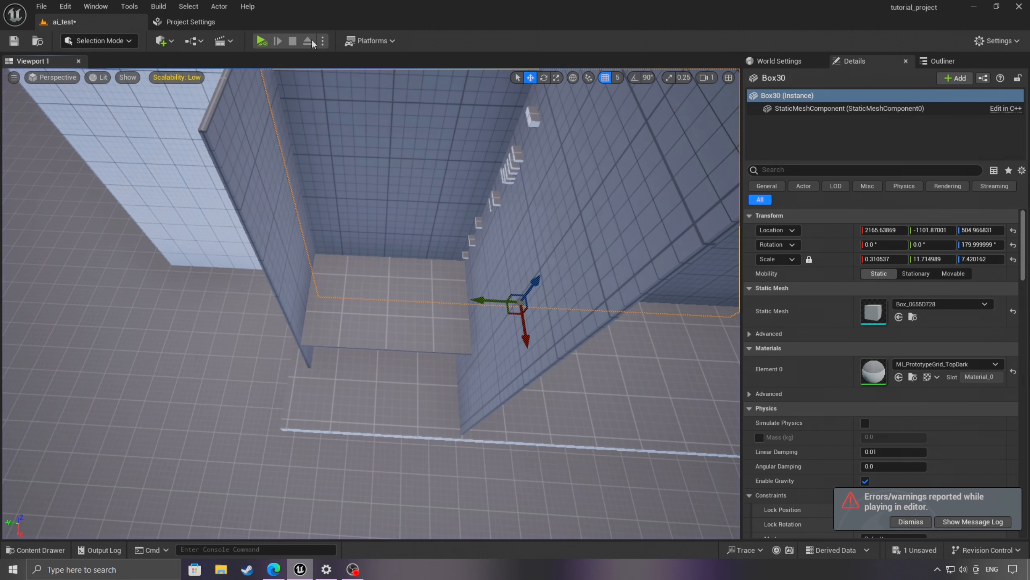
Start another simulation and examine the key on the enclosure floor up close from different sides
click(263, 41)
click(264, 42)
key(w)
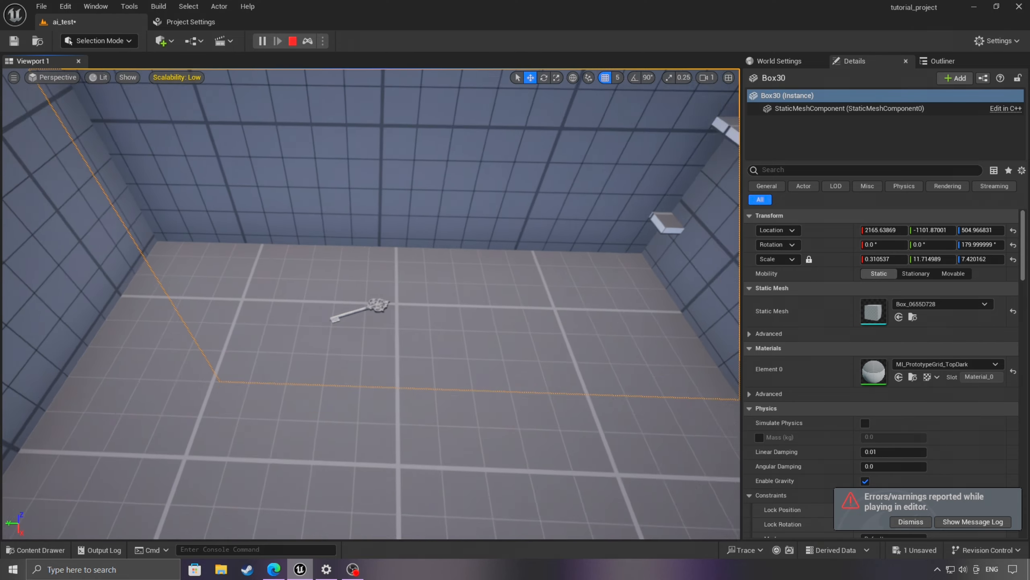
key(a)
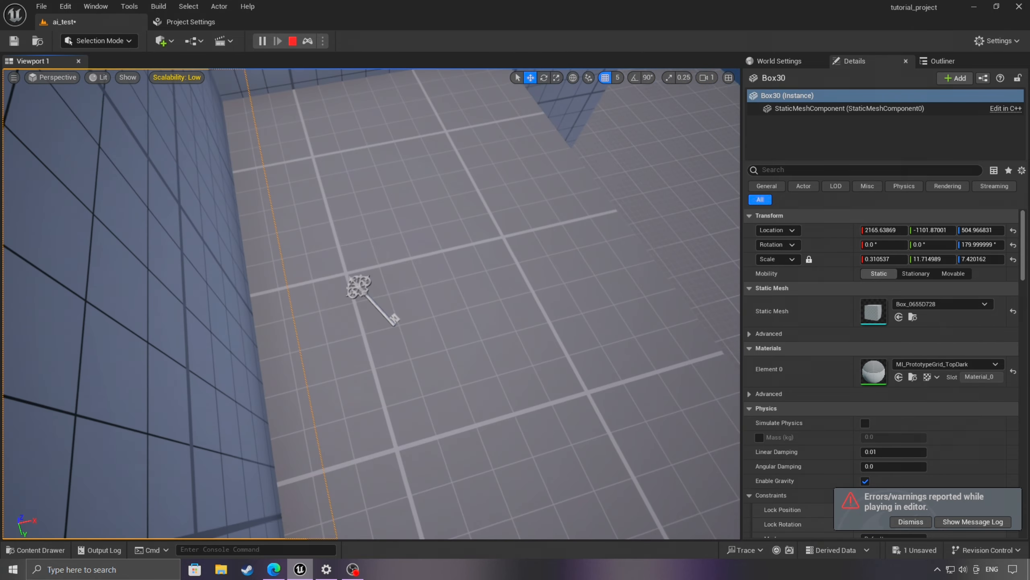